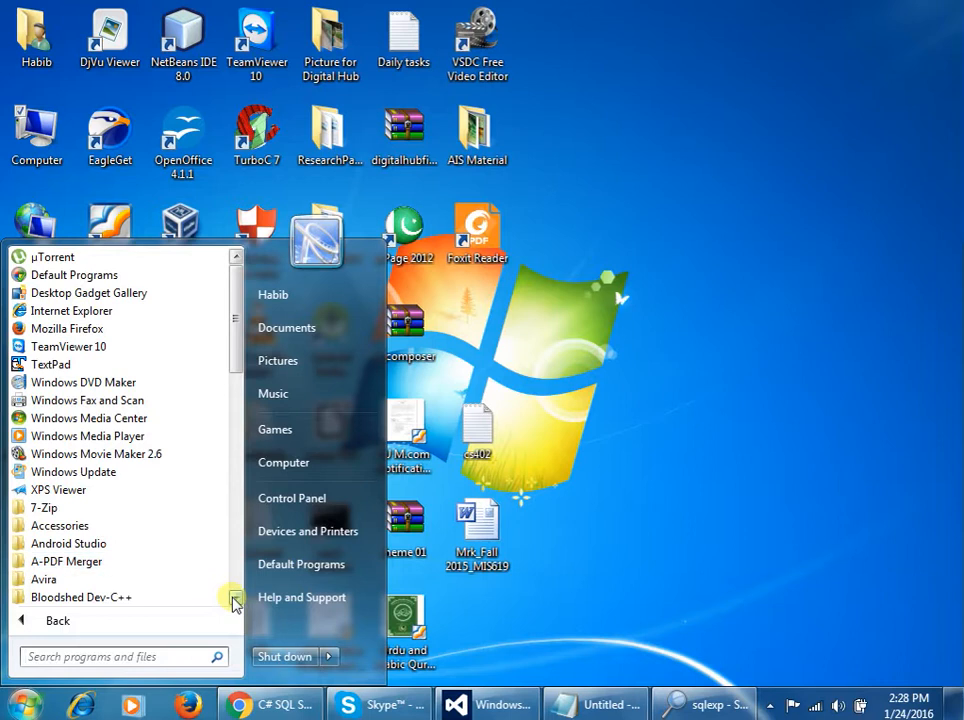
- Launch SQL Server Management Studio from the Microsoft SQL Server 2008 R2 program group
scroll(235, 598, "down", 6)
scroll(233, 598, "down", 4)
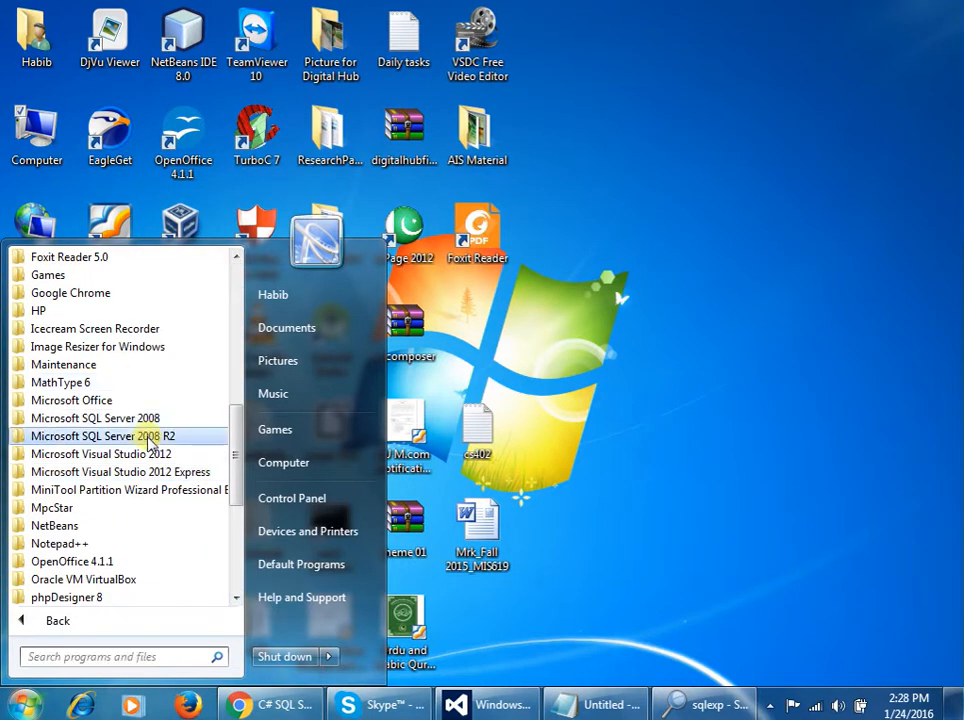
left_click(147, 437)
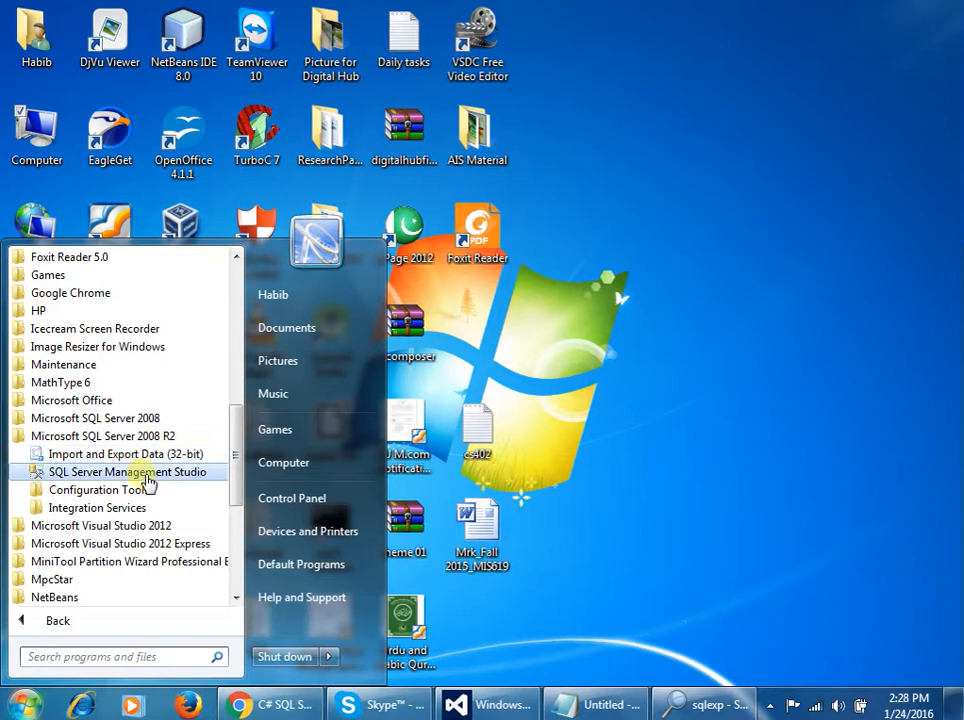
left_click(147, 473)
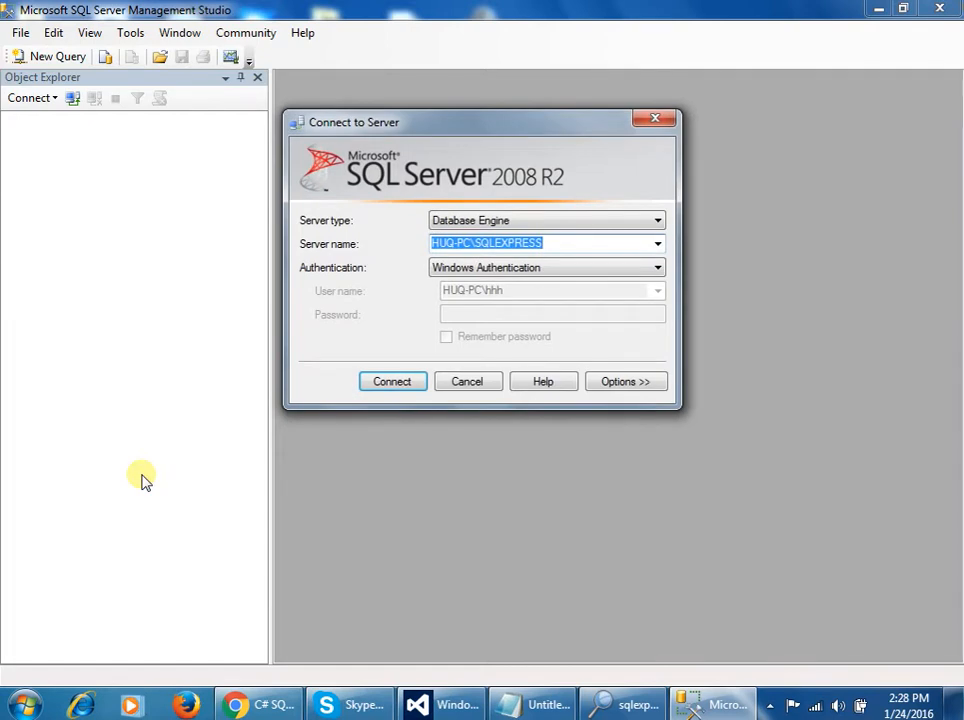
- Connect to the local SQLEXPRESS Database Engine server using Windows Authentication
left_click(657, 245)
left_click(657, 247)
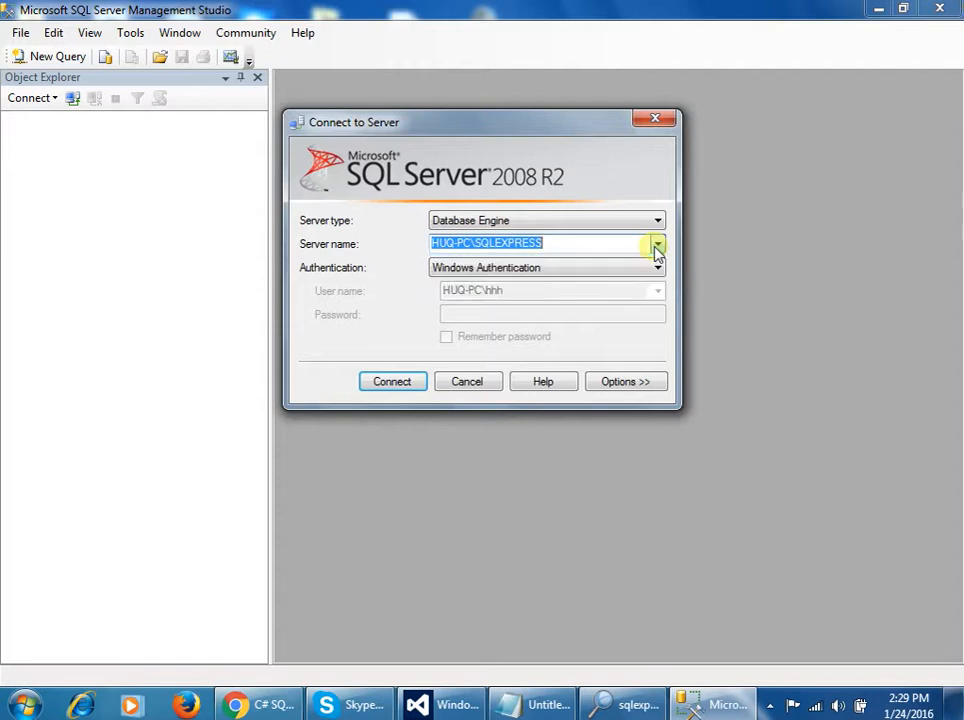
left_click(546, 270)
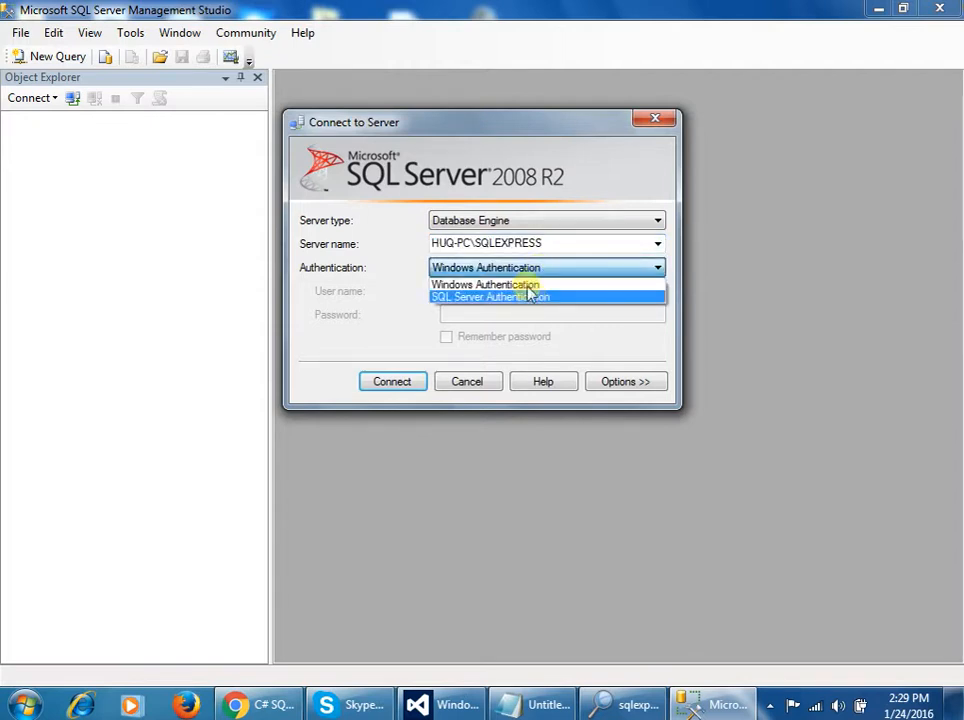
left_click(527, 284)
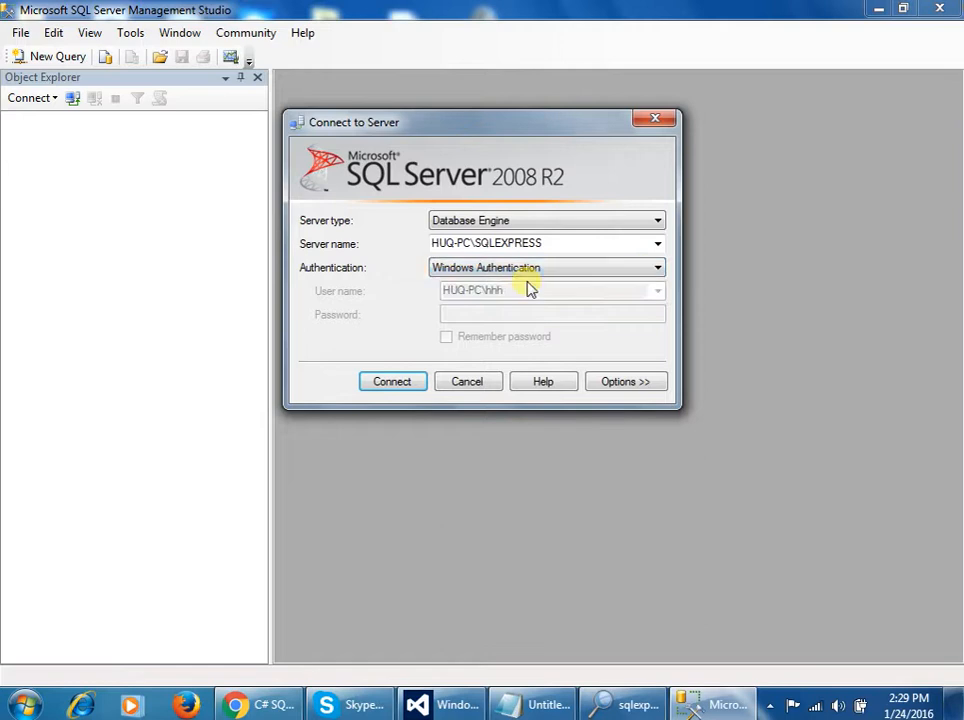
left_click(392, 385)
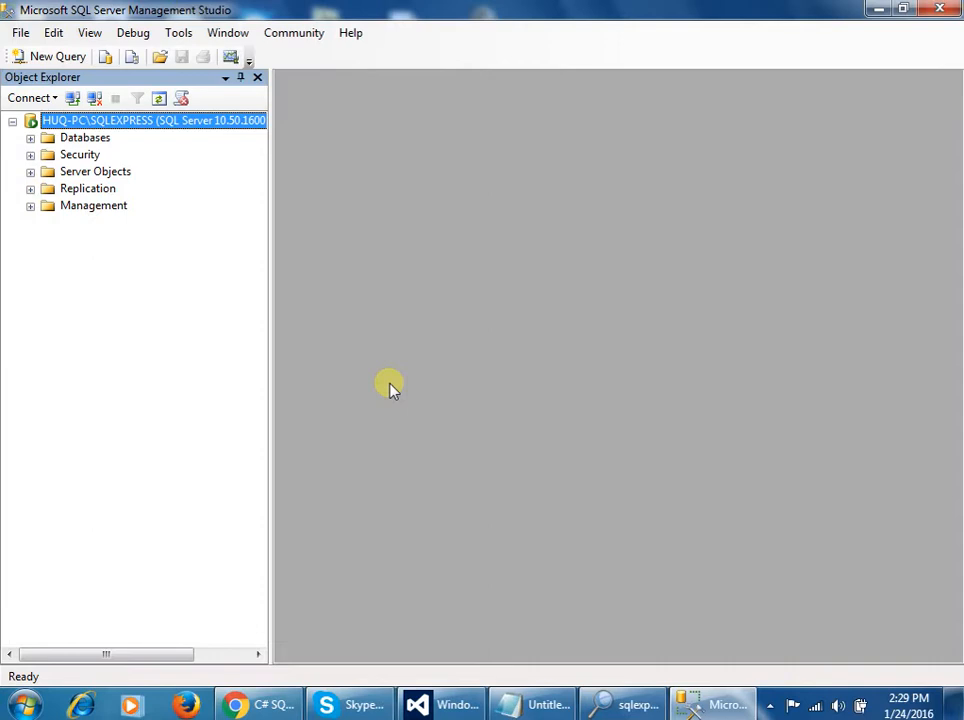
- Start a new database under the server's Databases folder and name it Library2
left_click(30, 138)
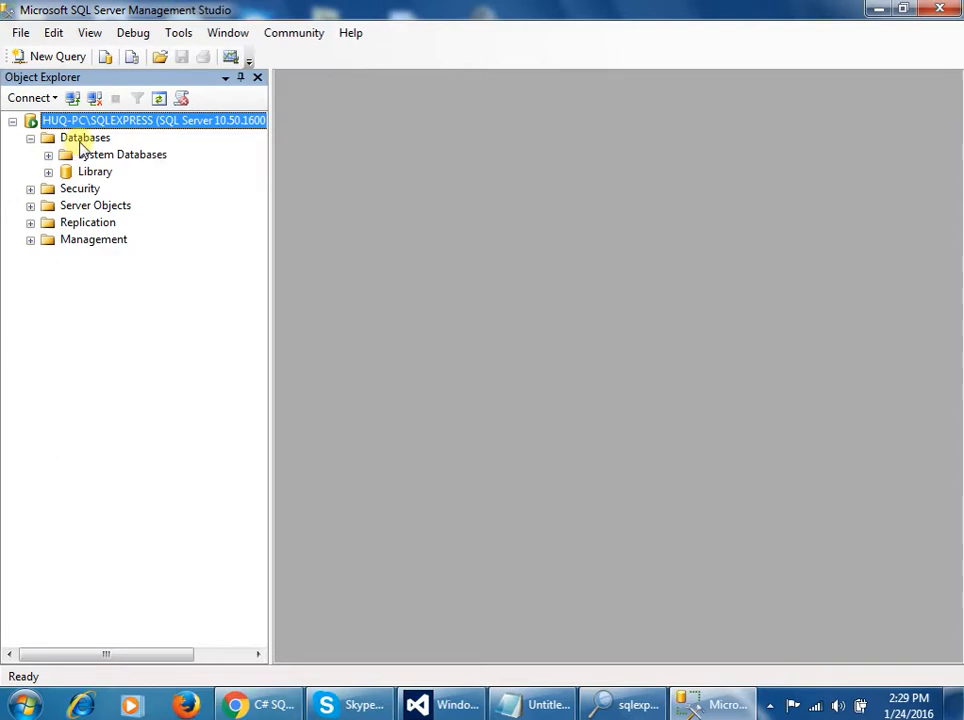
left_click(82, 142)
right_click(81, 143)
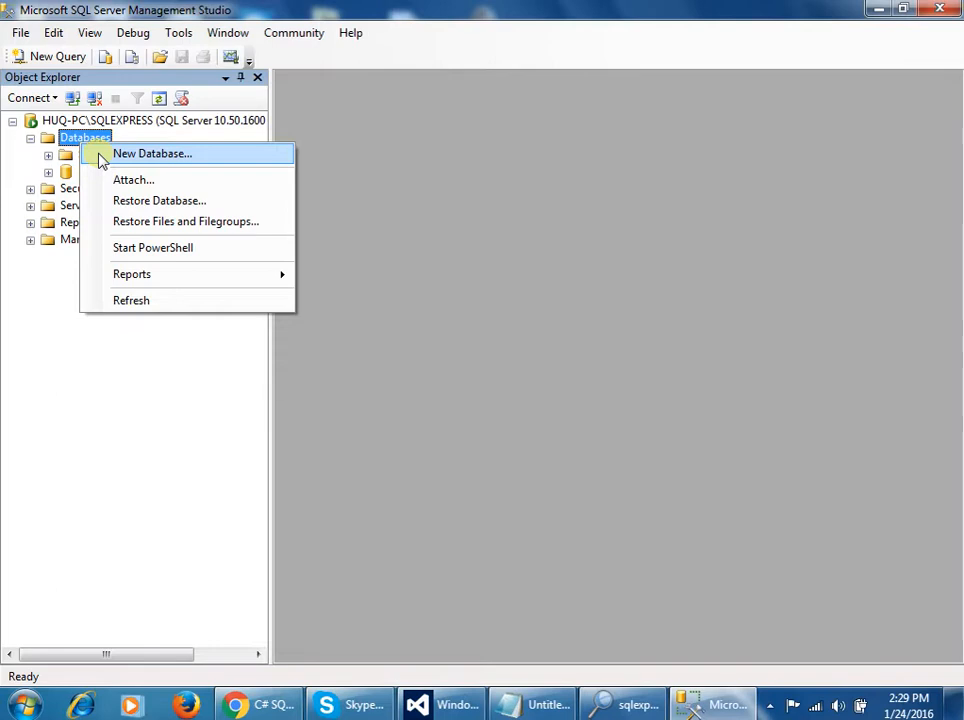
left_click(3, 155)
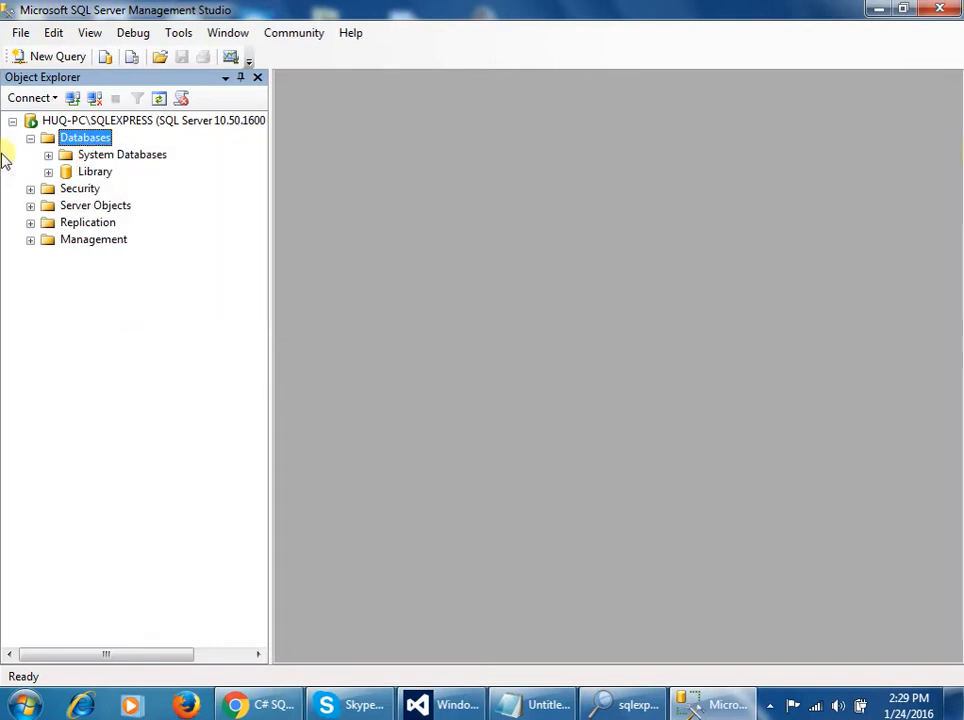
right_click(90, 140)
left_click(140, 142)
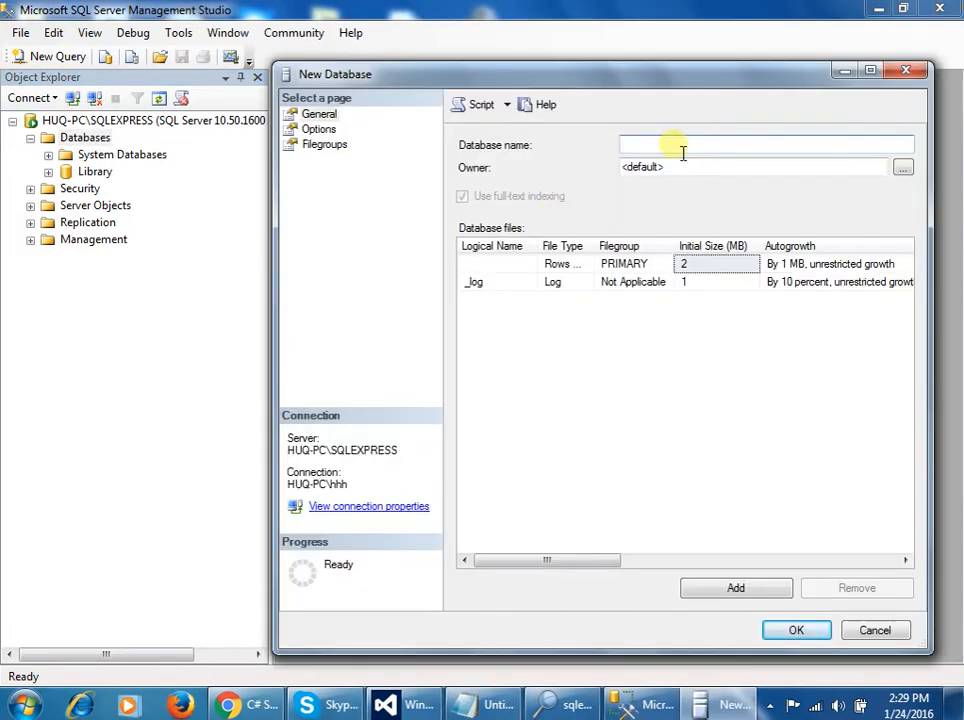
type("Librar")
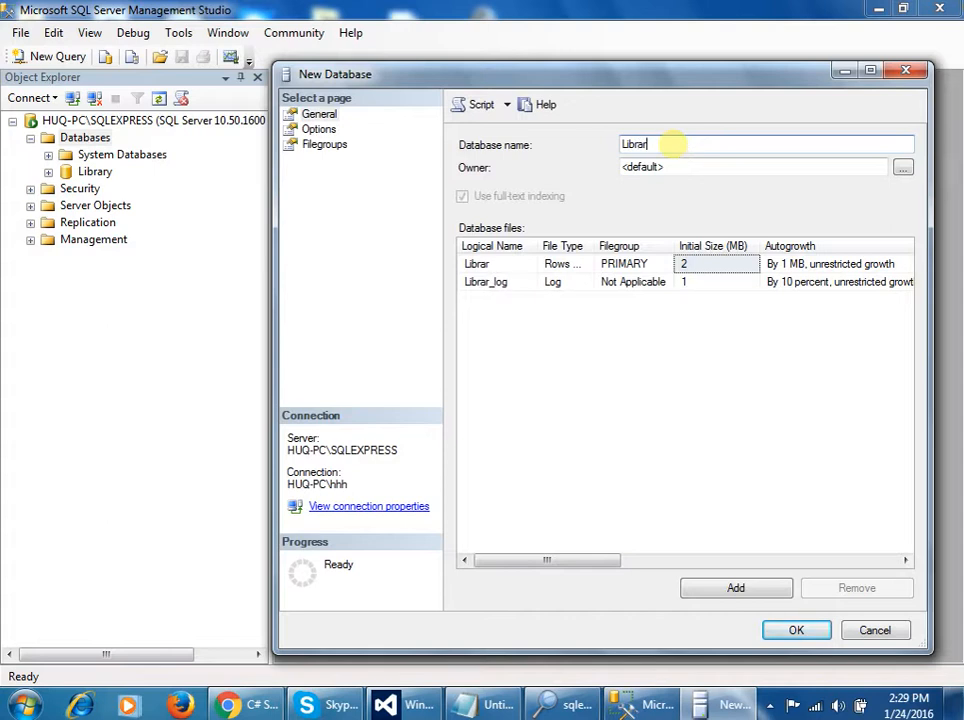
type("y2")
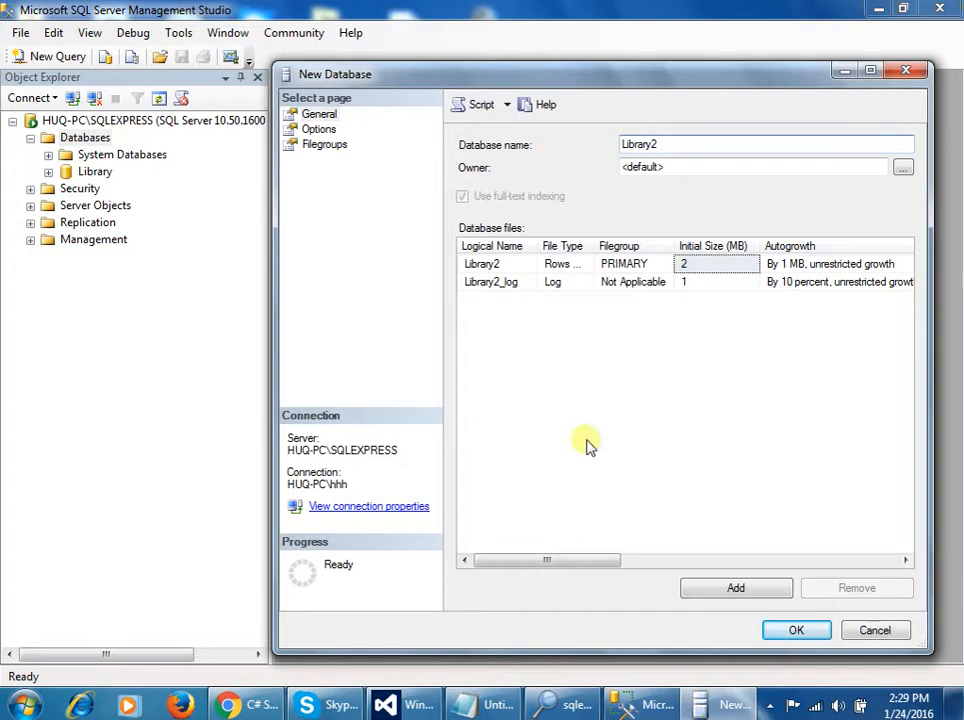
- Switch to the Notepad notes and add the line "Database NAme: Library2" below the Library line, separated by a blank line
left_click(490, 703)
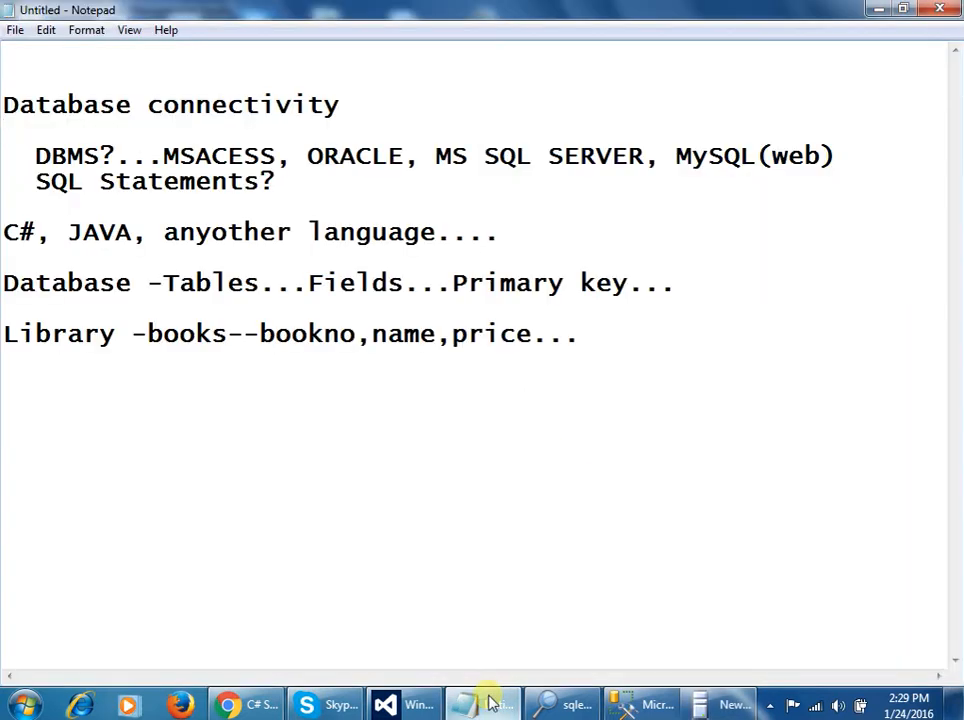
left_click(641, 363)
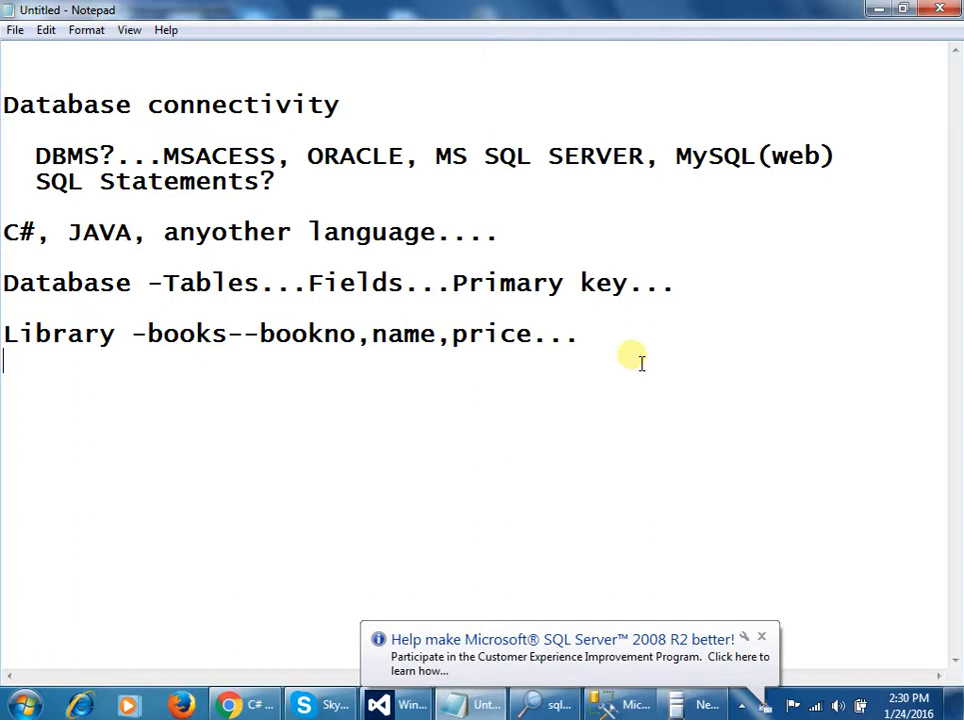
left_click(618, 354)
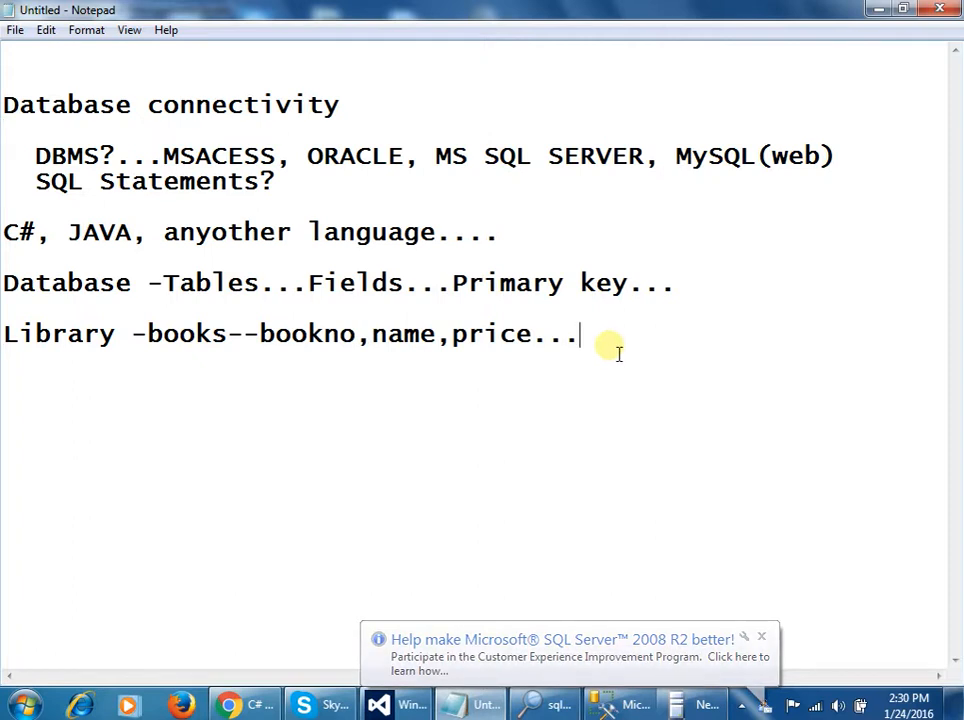
key("Return")
key("Return")
type("Databas")
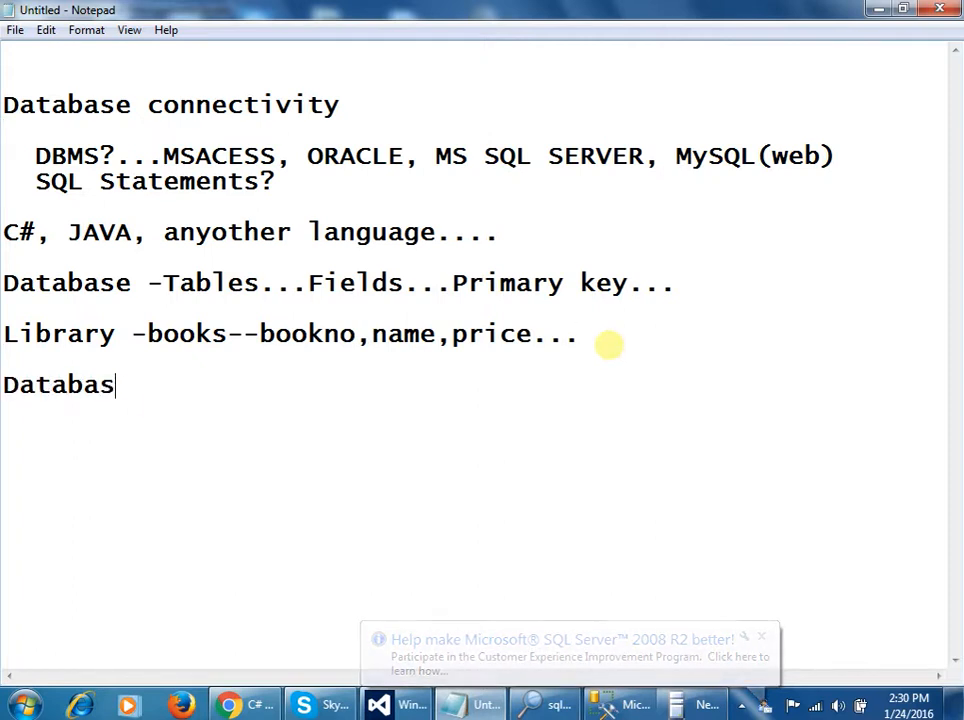
type("e NAme: ")
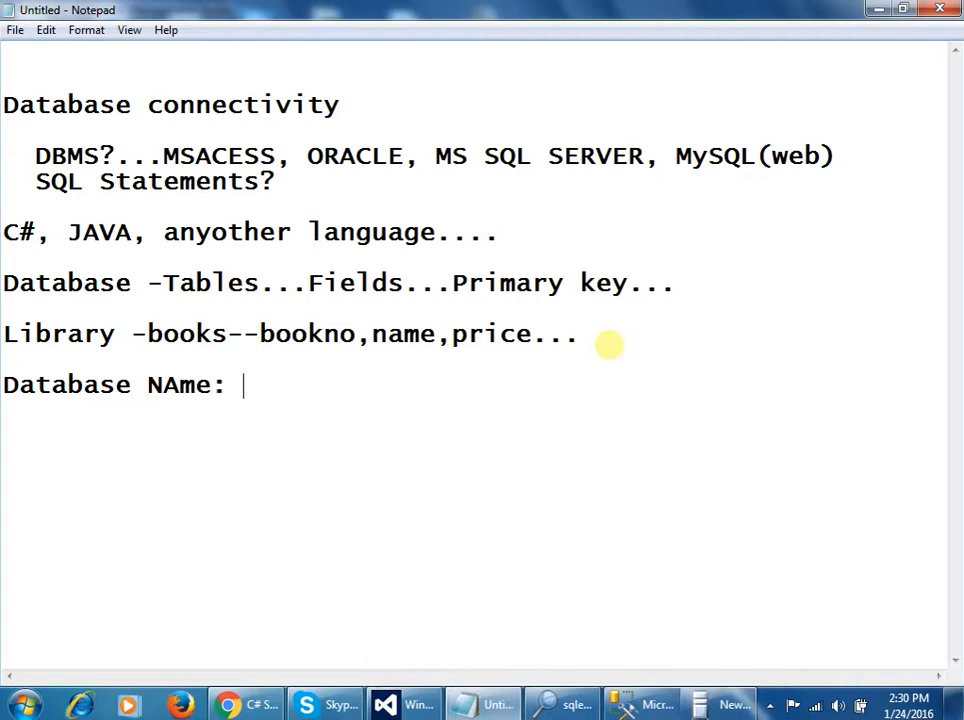
type("Libr")
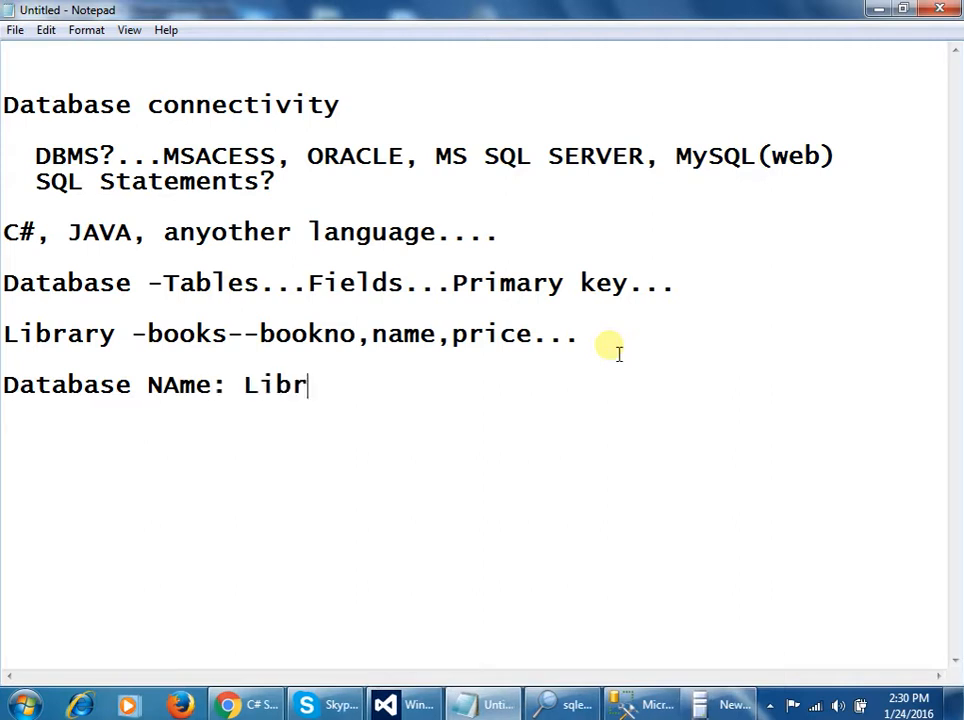
type("ary2")
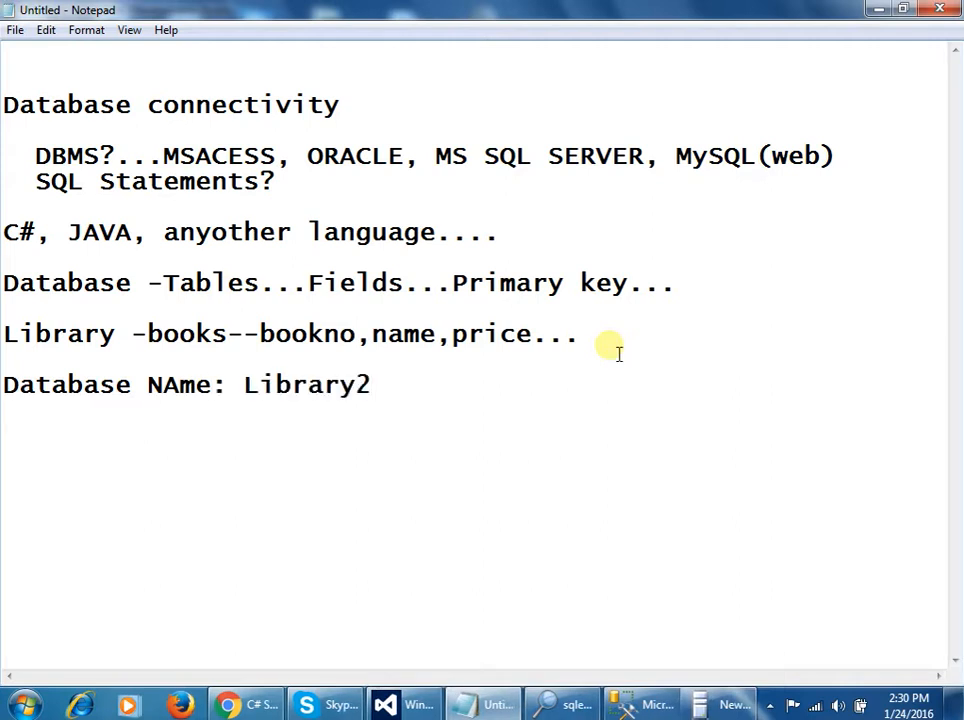
key("Return")
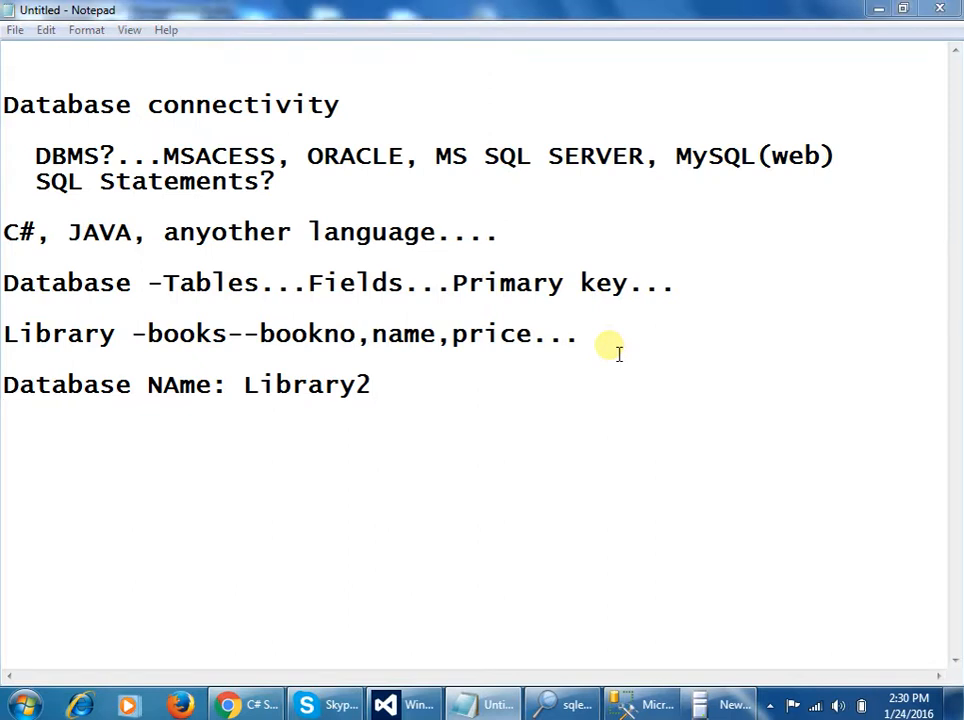
left_click(625, 700)
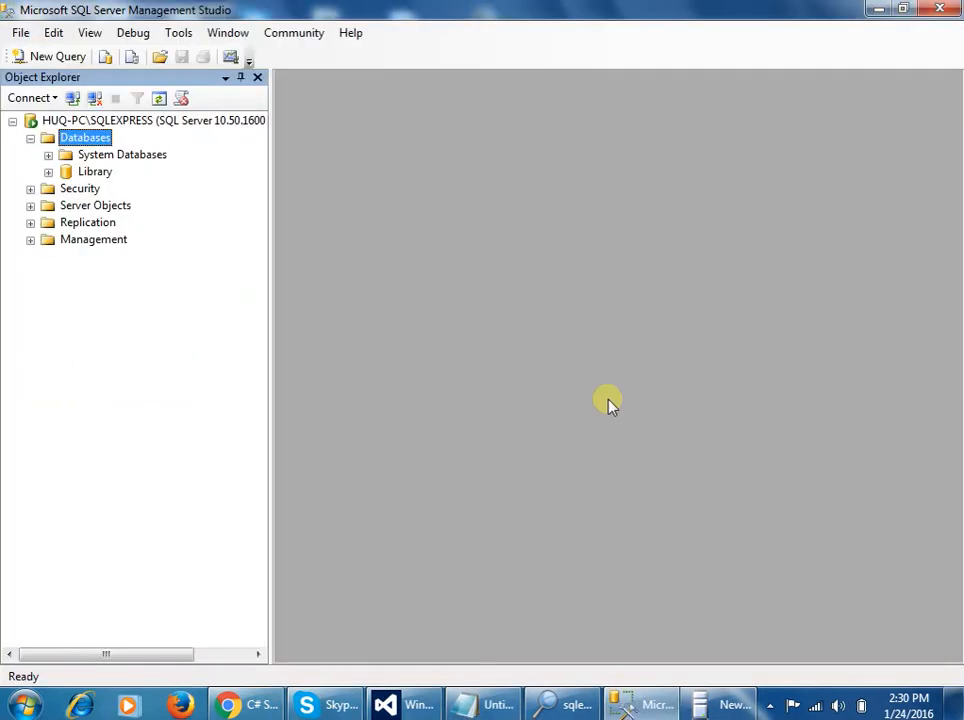
left_click(776, 706)
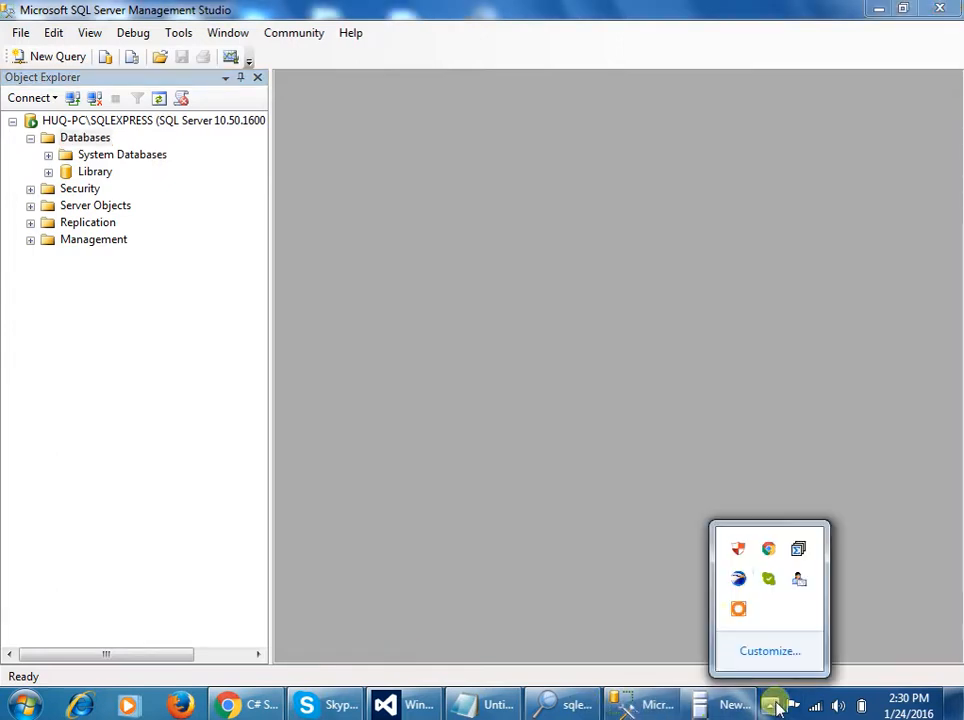
left_click(738, 608)
left_click(530, 617)
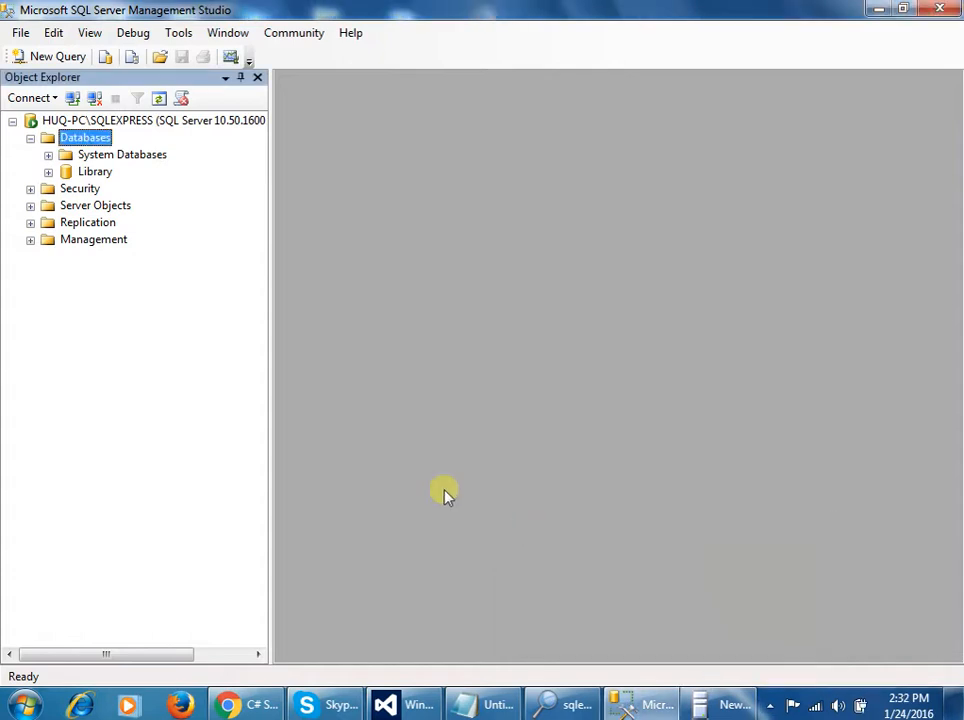
- Return to the pending New Database dialog and create the Library2 database with its default file settings
left_click(723, 705)
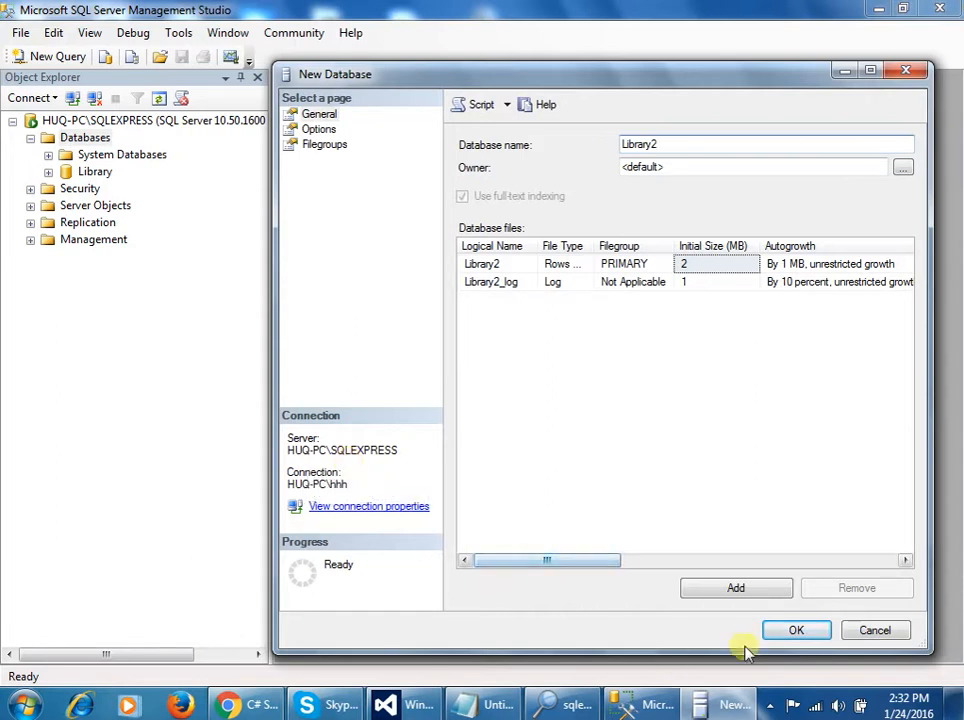
left_click(790, 634)
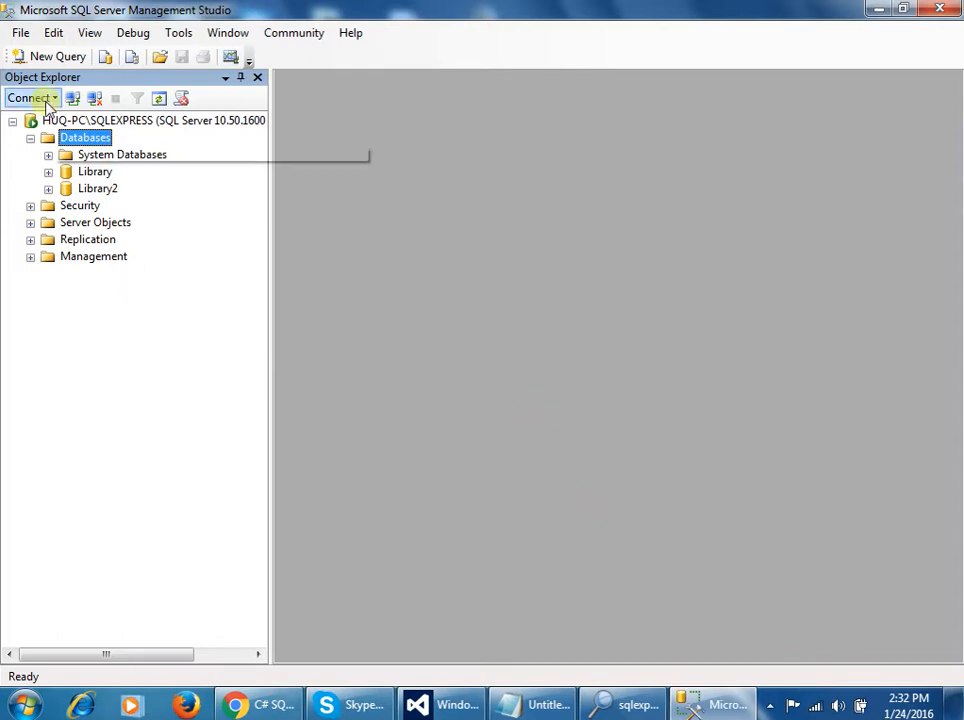
left_click(30, 139)
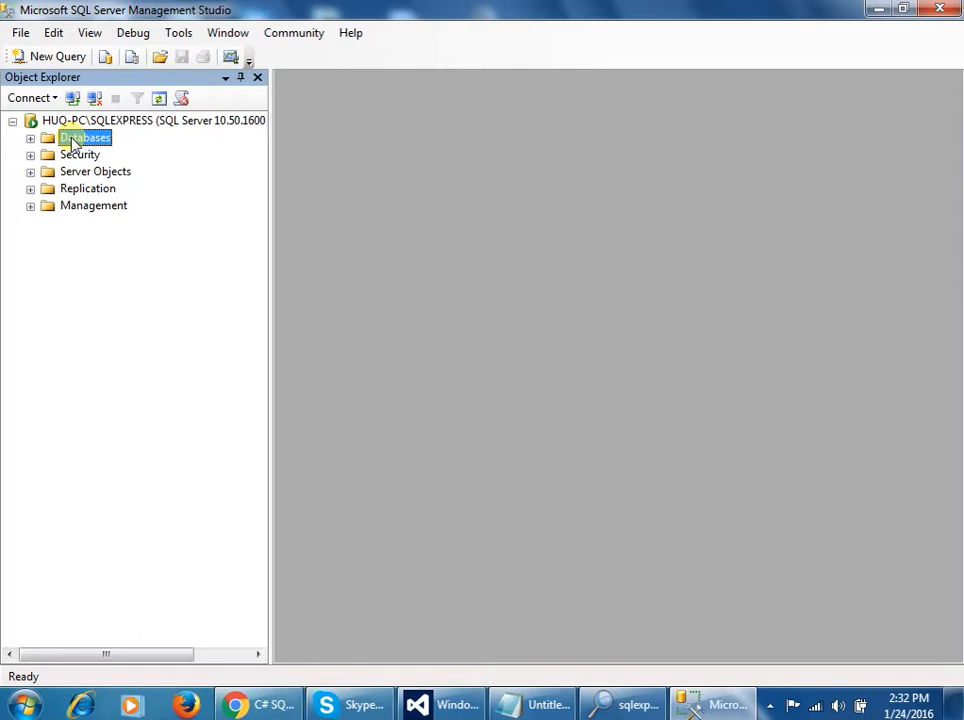
right_click(73, 143)
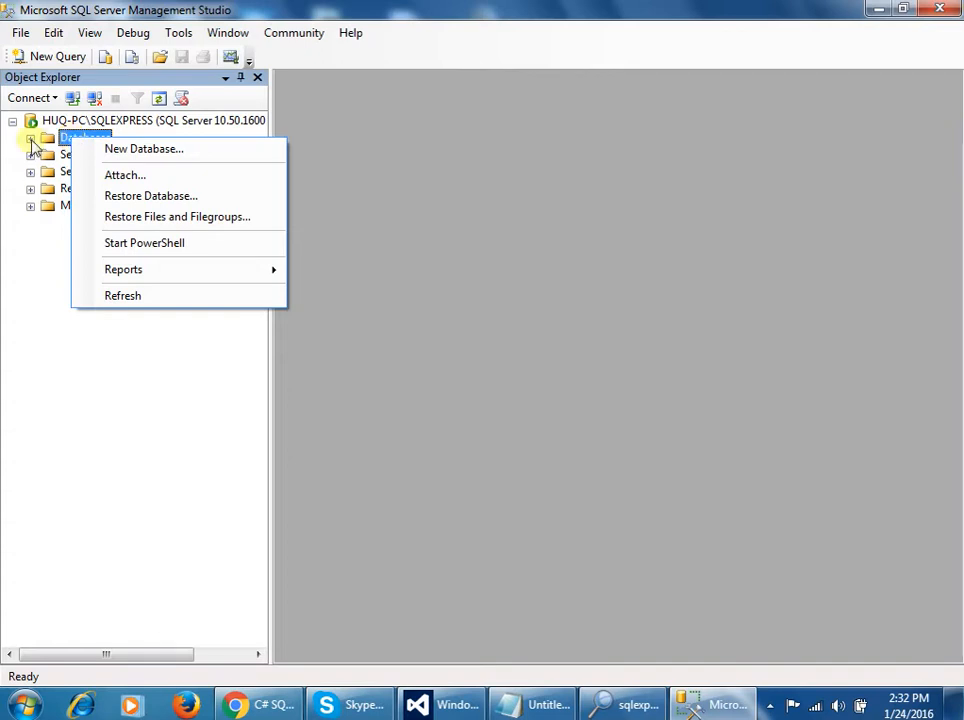
left_click(30, 138)
left_click(98, 189)
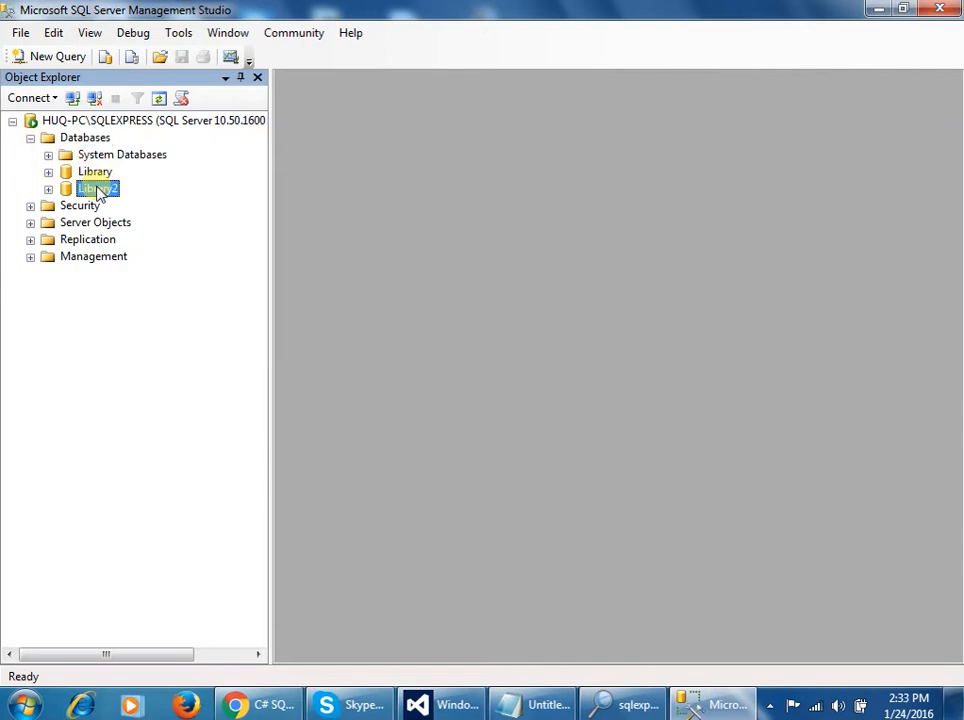
right_click(98, 190)
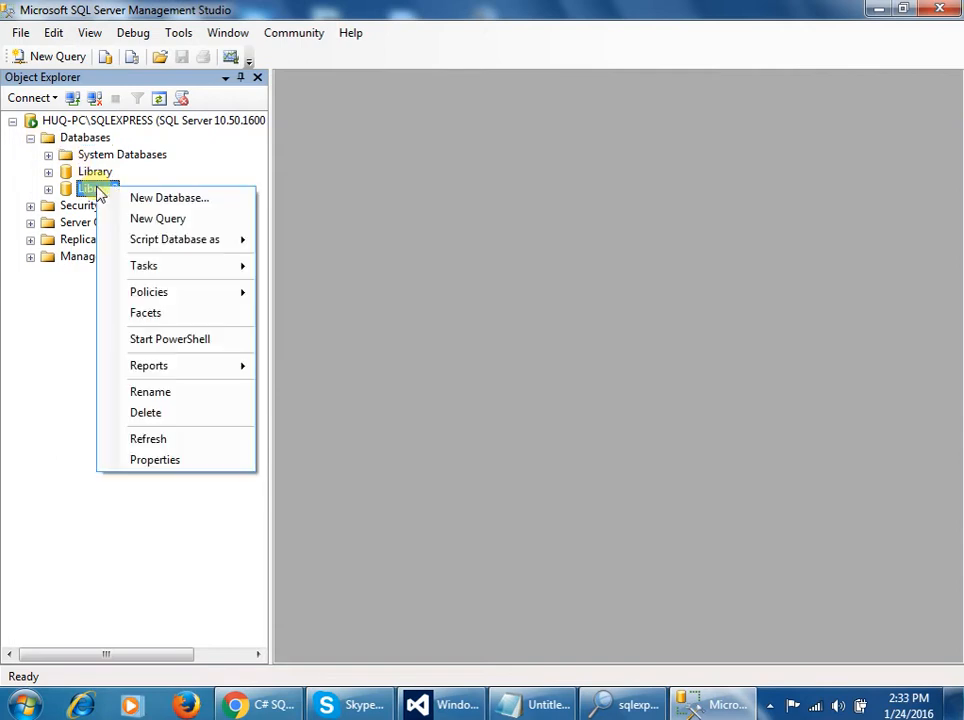
left_click(140, 218)
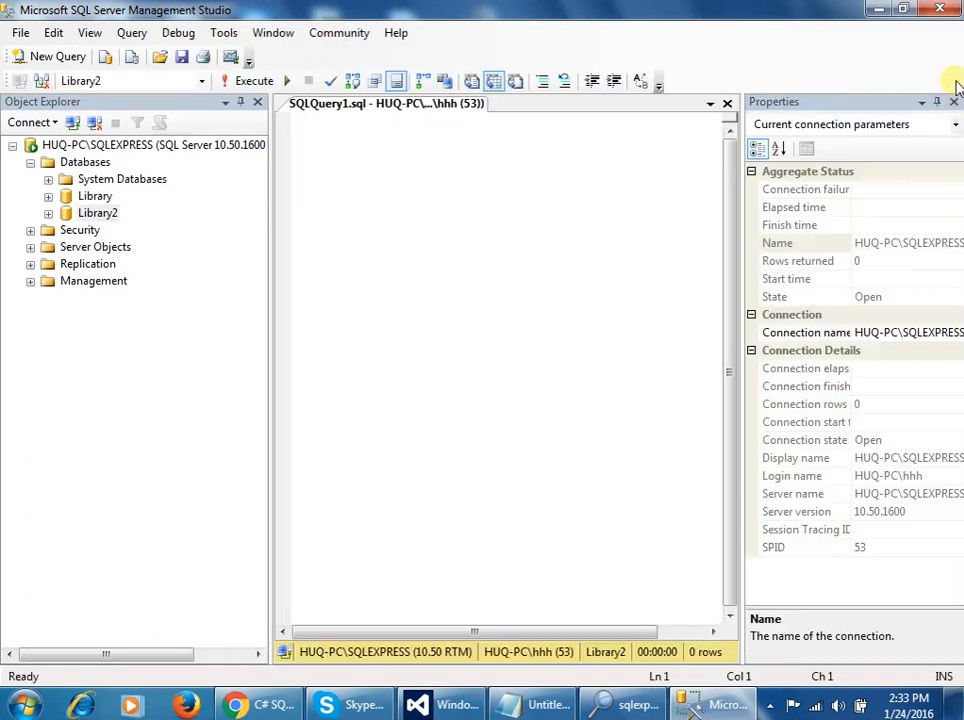
left_click(727, 103)
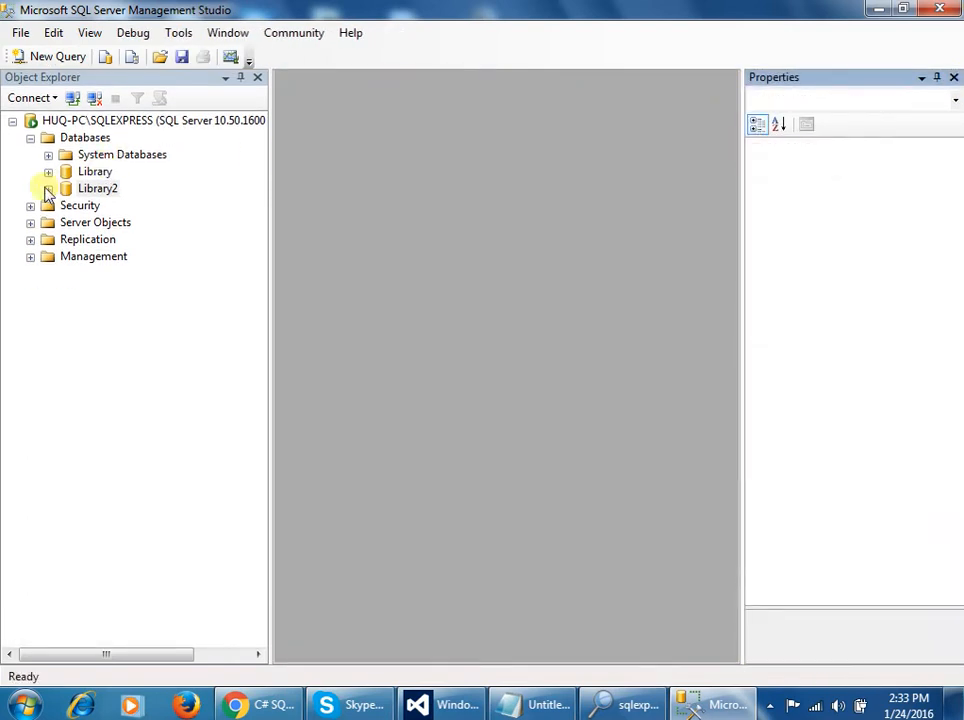
- Expand the Library2 database and open the designer for a new table in its Tables folder
left_click(48, 190)
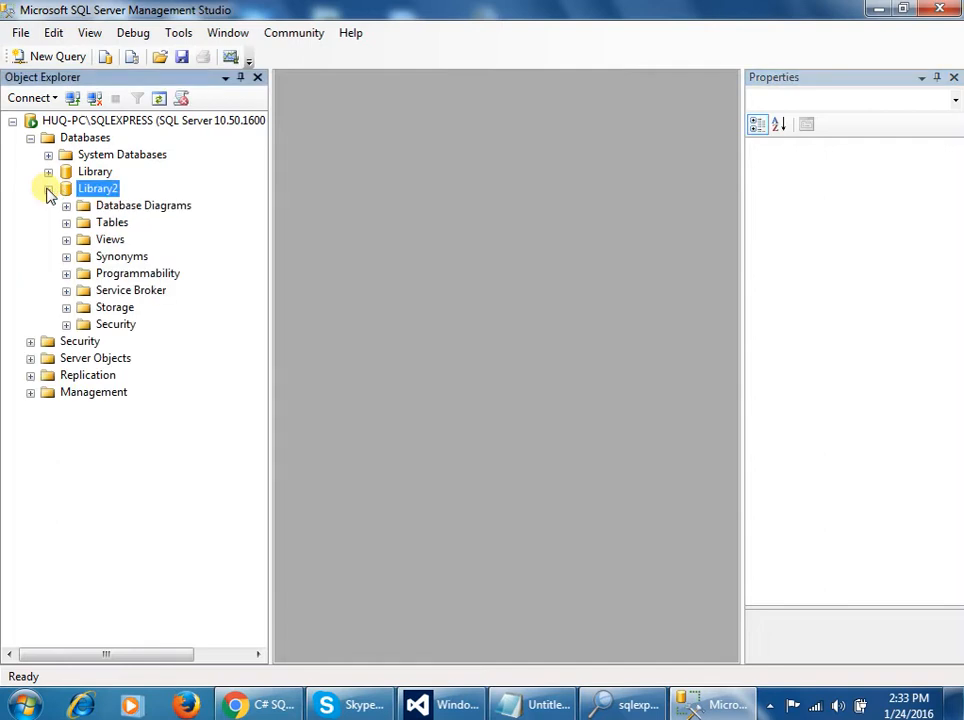
left_click(114, 223)
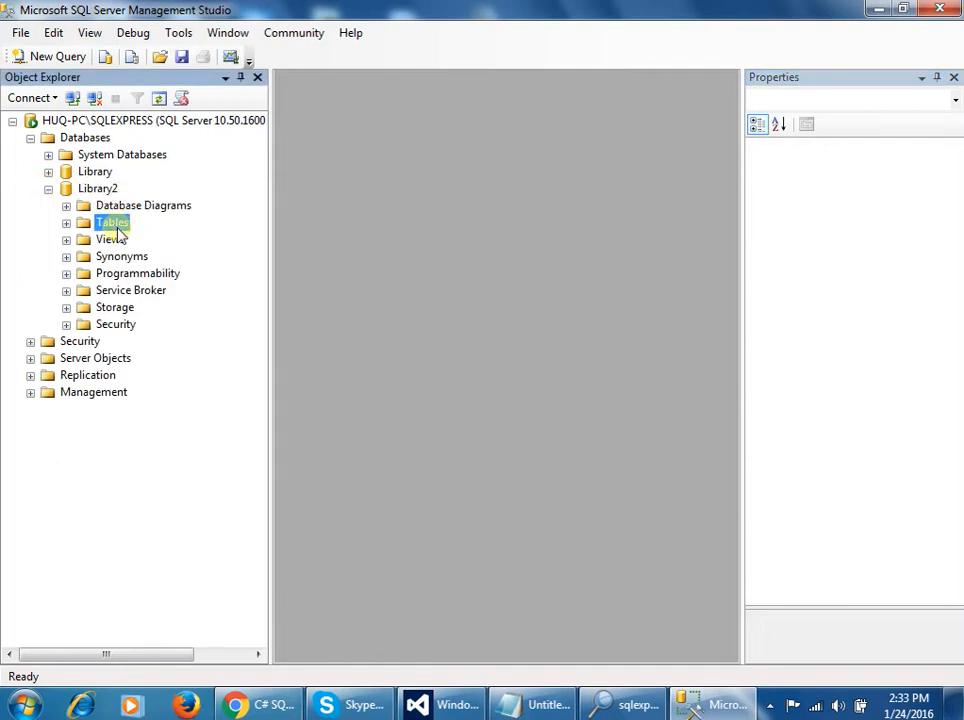
right_click(117, 228)
left_click(146, 240)
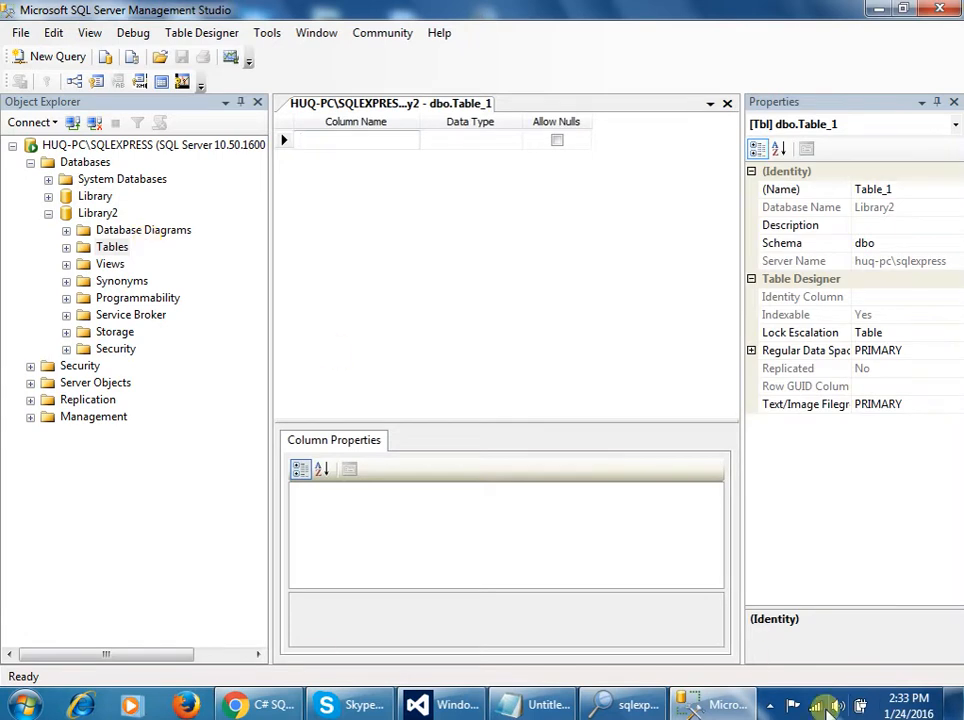
left_click(769, 705)
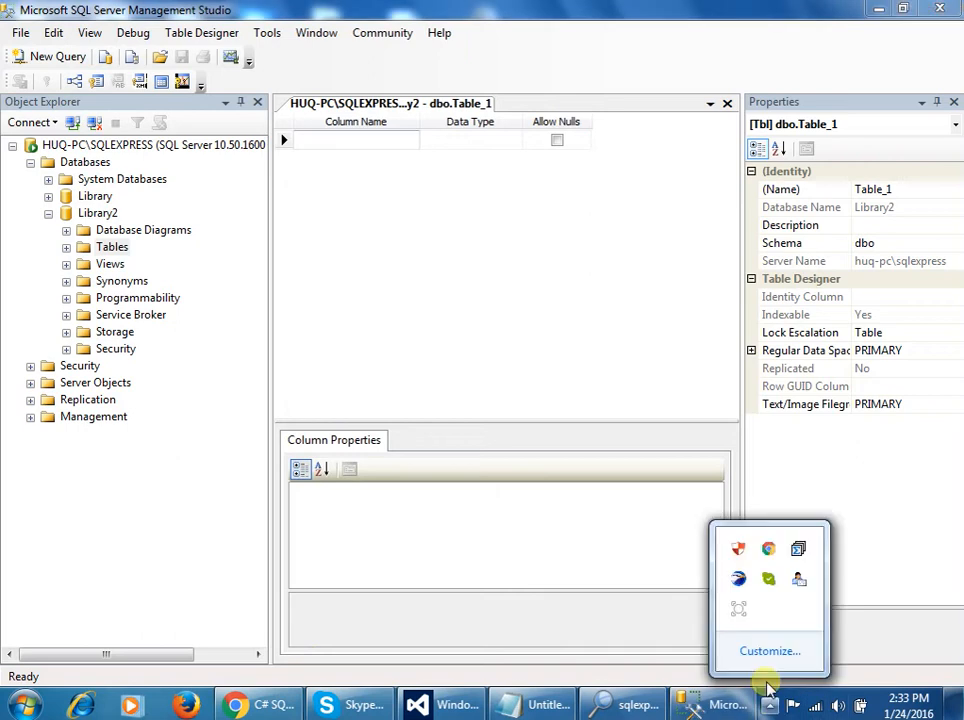
left_click(738, 609)
left_click(527, 663)
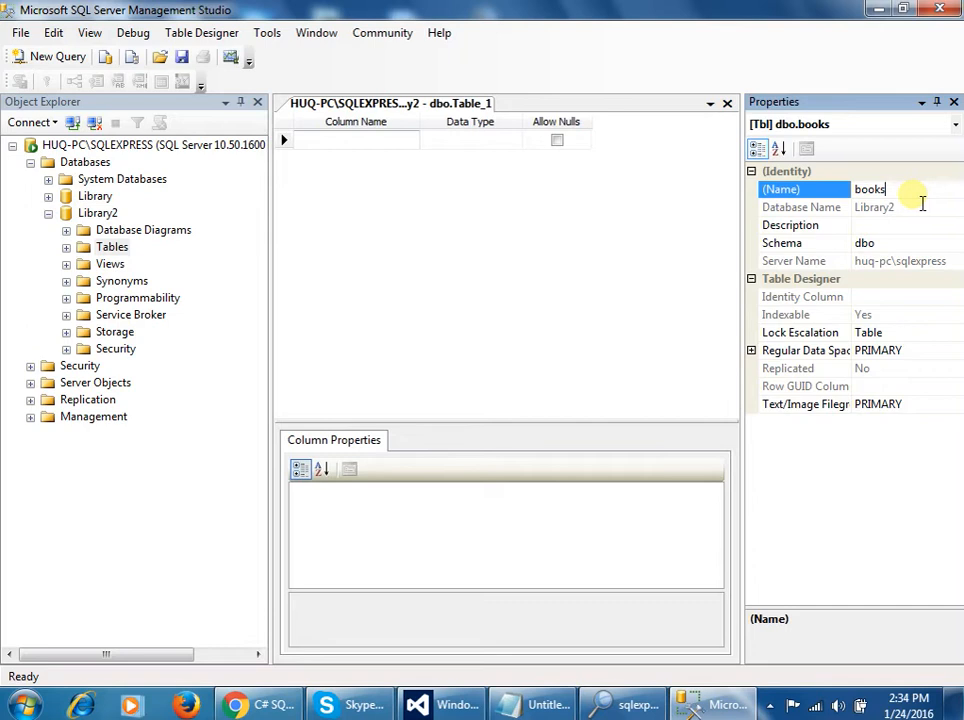
- Add a first column named bookno to the books table and set its data type to numeric(18, 0)
left_click(336, 148)
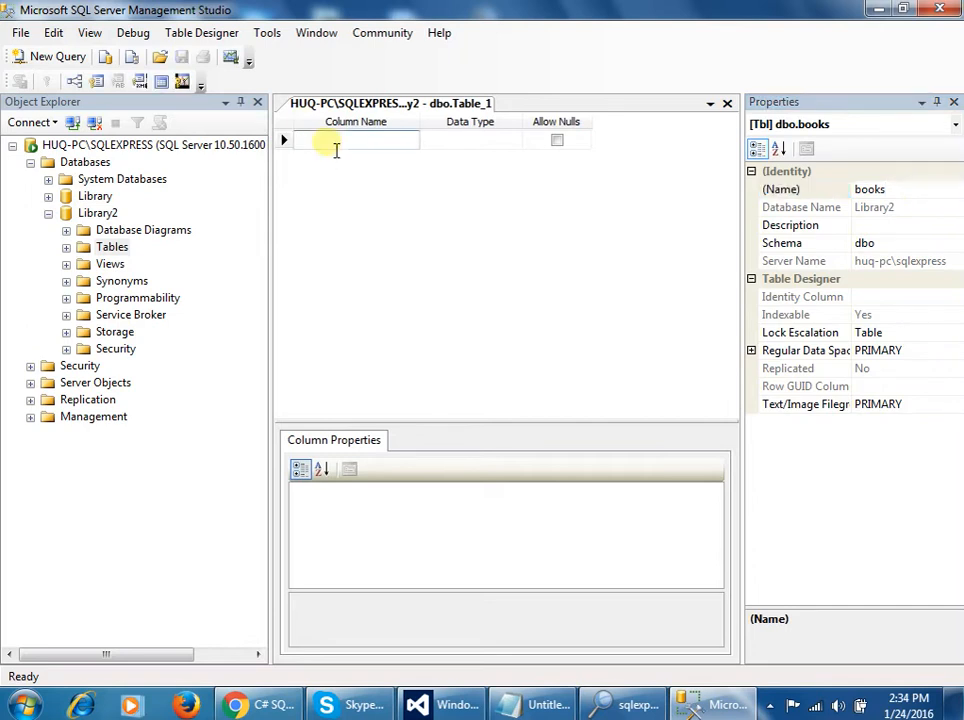
type("bookno")
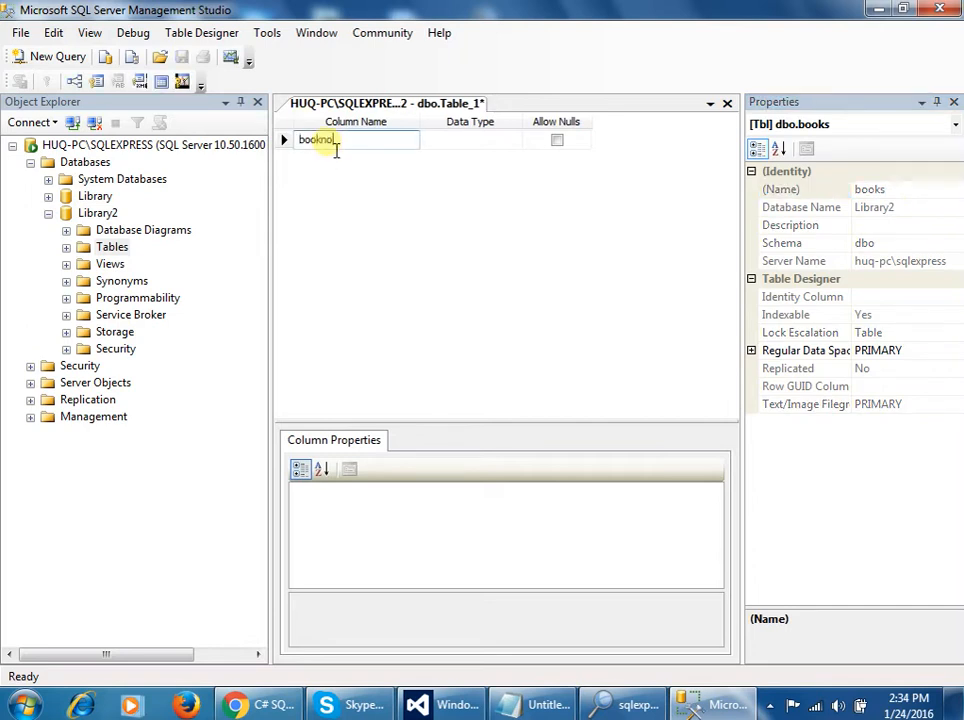
left_click(482, 140)
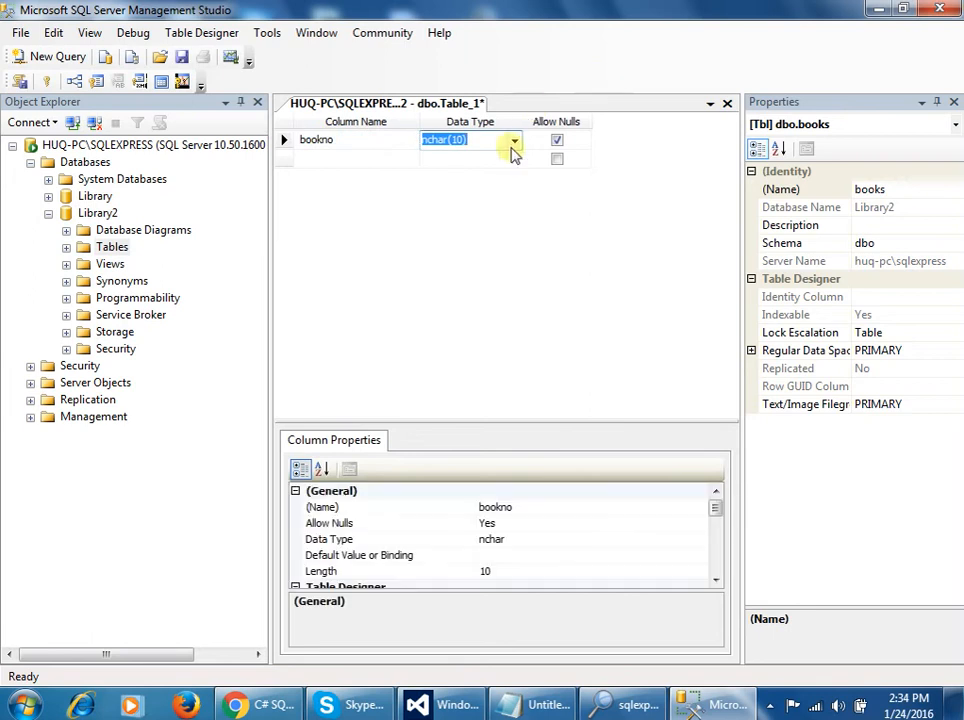
left_click(515, 141)
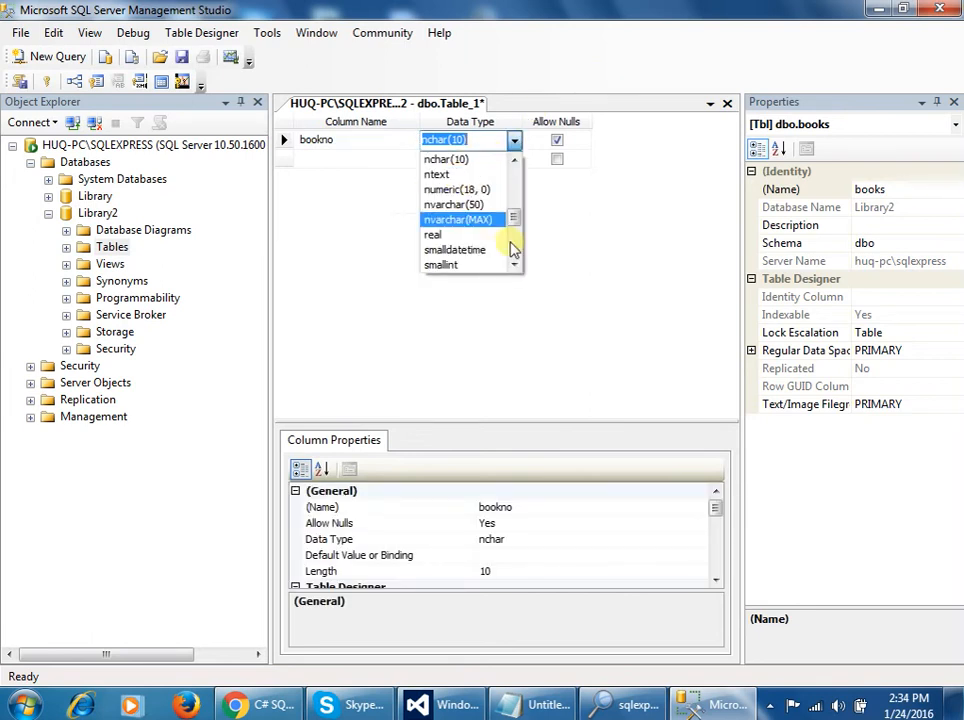
left_click_drag(518, 229, 516, 185)
type("i")
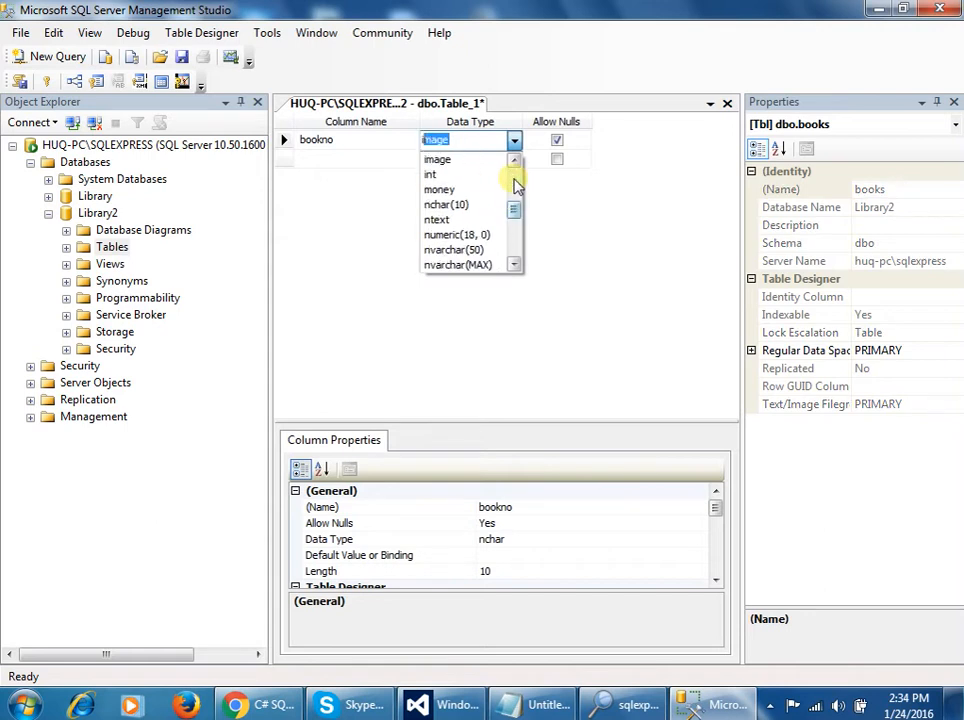
key("BackSpace")
key("BackSpace")
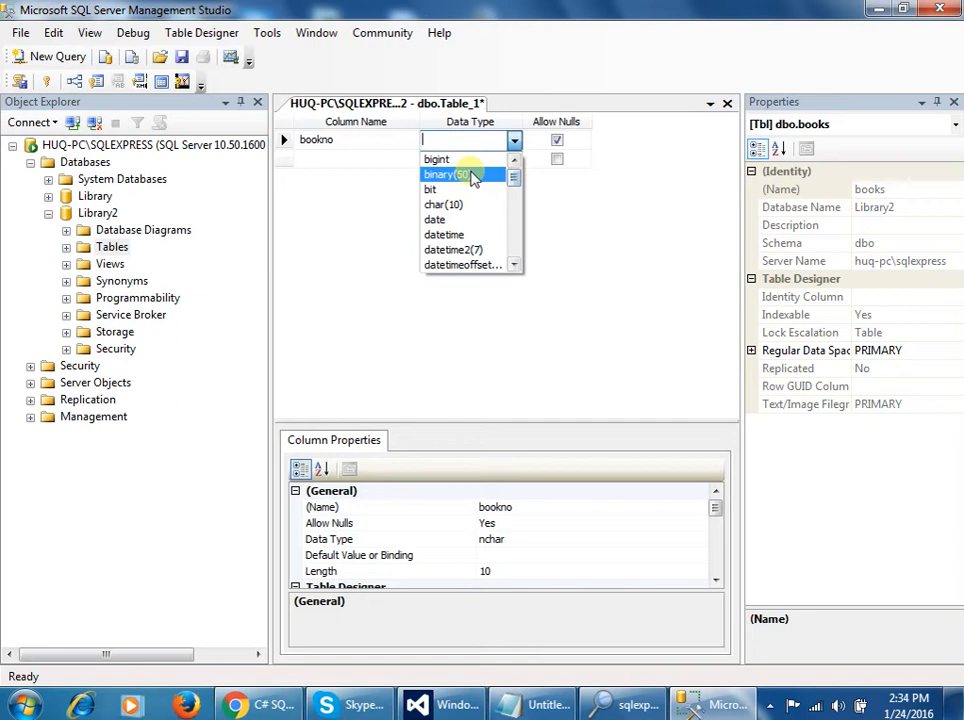
type("nchar(10")
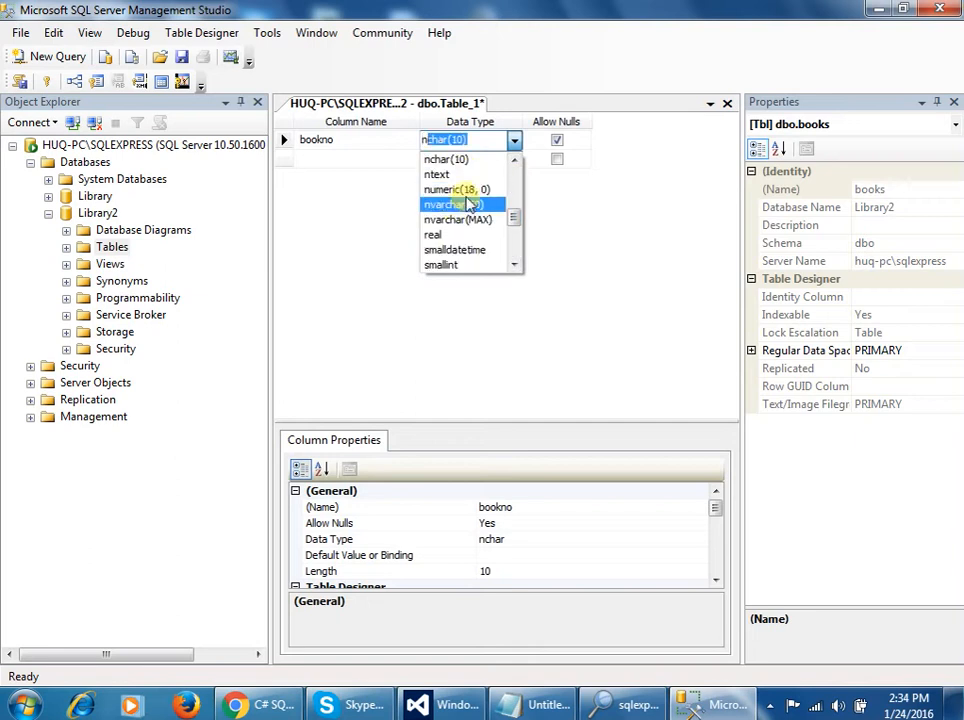
left_click(472, 192)
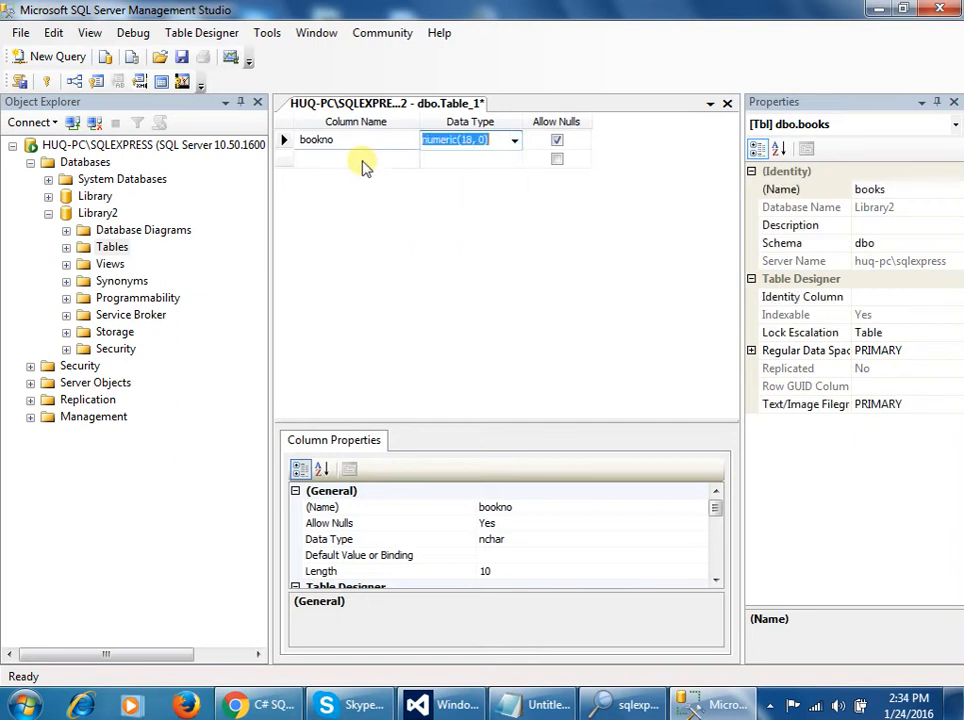
- Add a second column called name below bookno, keeping the default nchar(10) data type with nulls allowed
left_click(359, 164)
type("name")
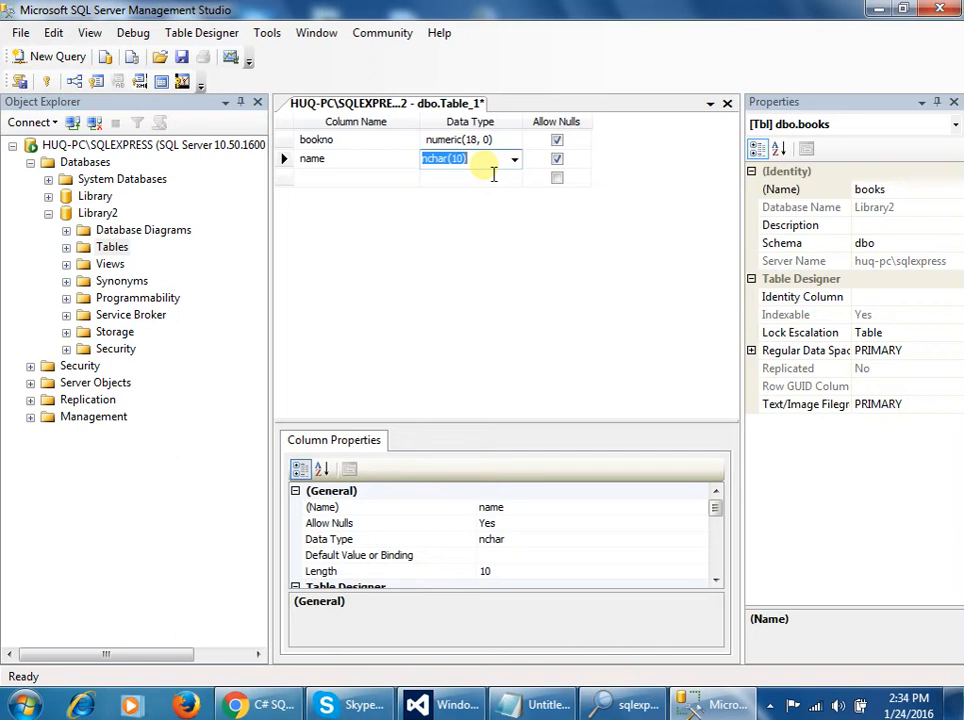
key("Tab")
key("Tab")
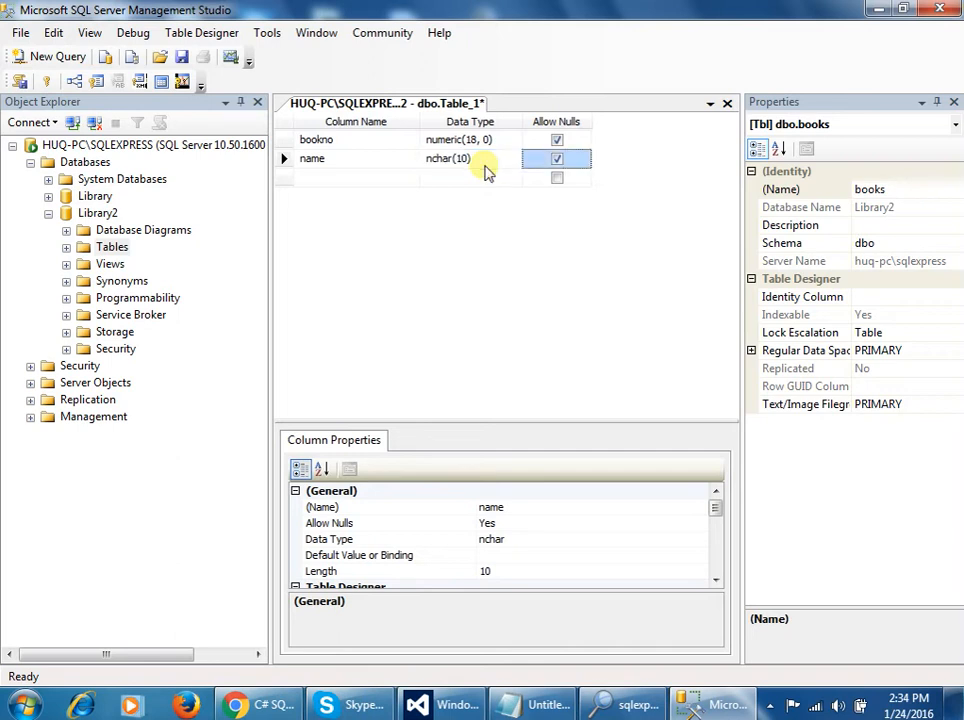
- Add a third column called price and set its data type to numeric(18, 0)
type("price")
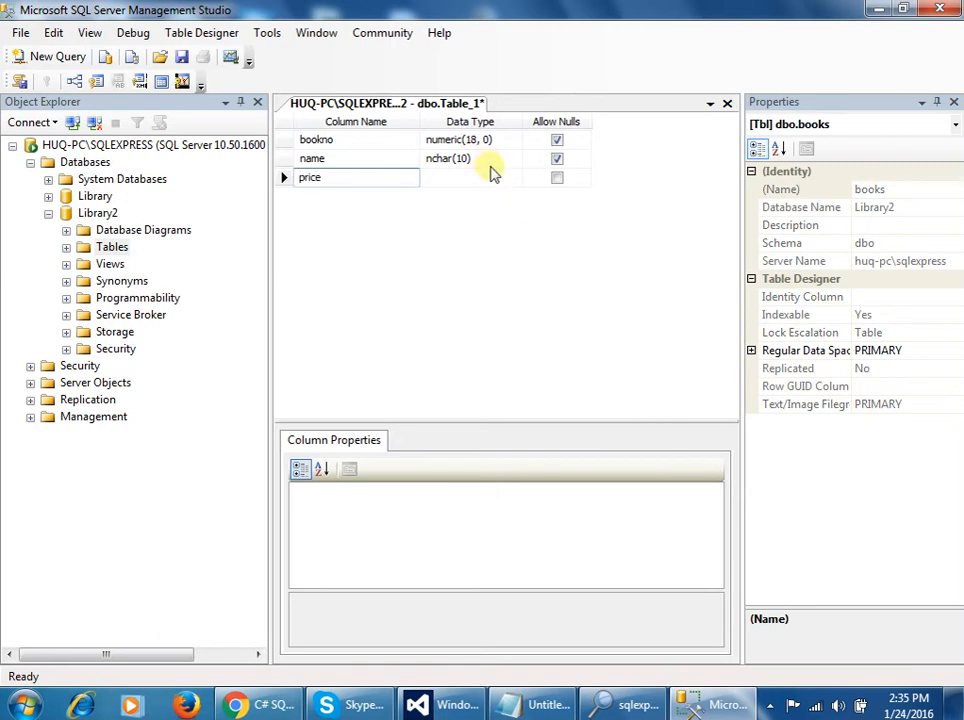
key("Tab")
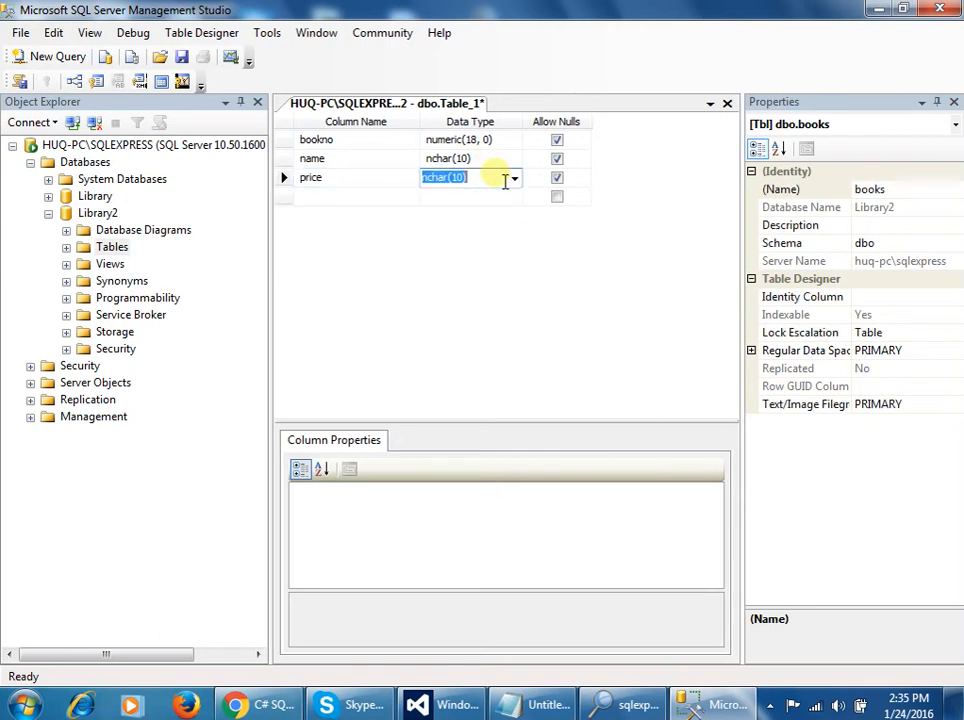
left_click(515, 180)
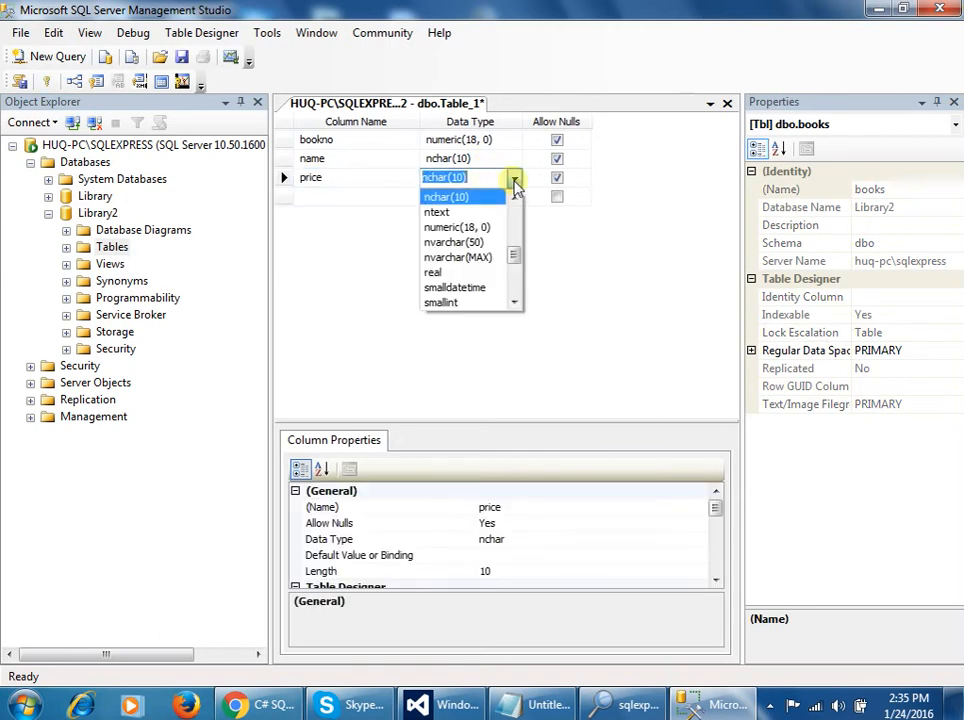
left_click(482, 226)
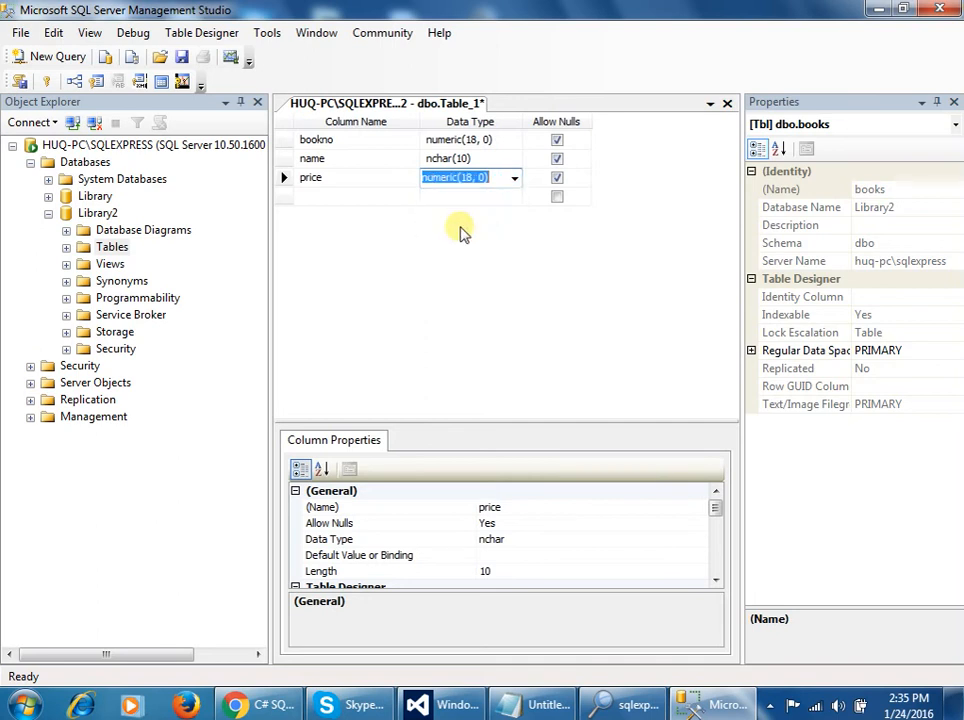
left_click(399, 148)
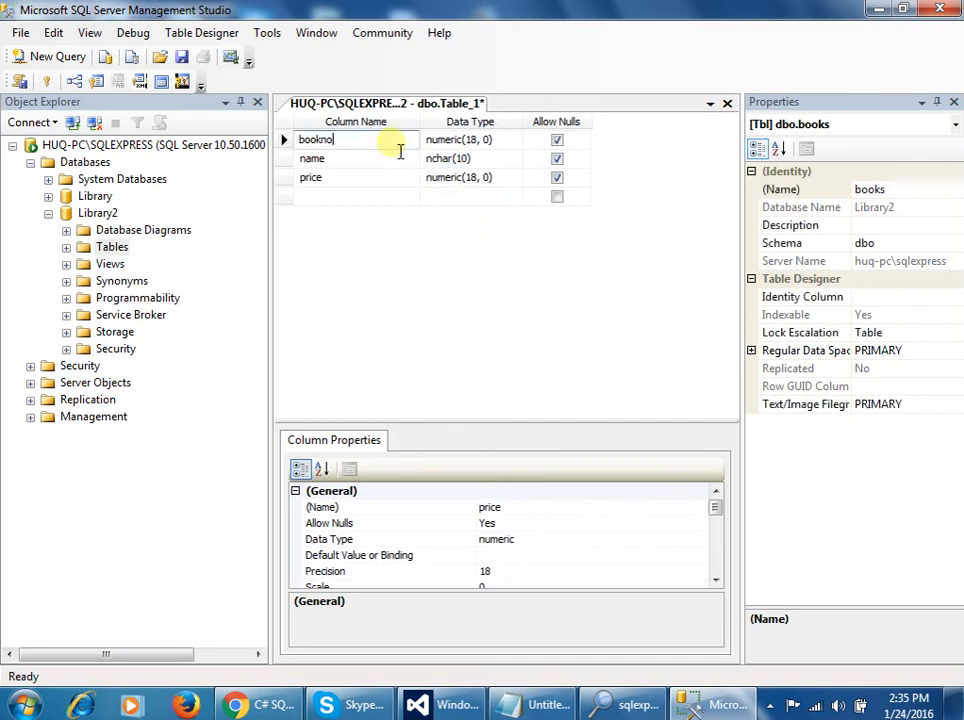
left_click(285, 143)
right_click(285, 143)
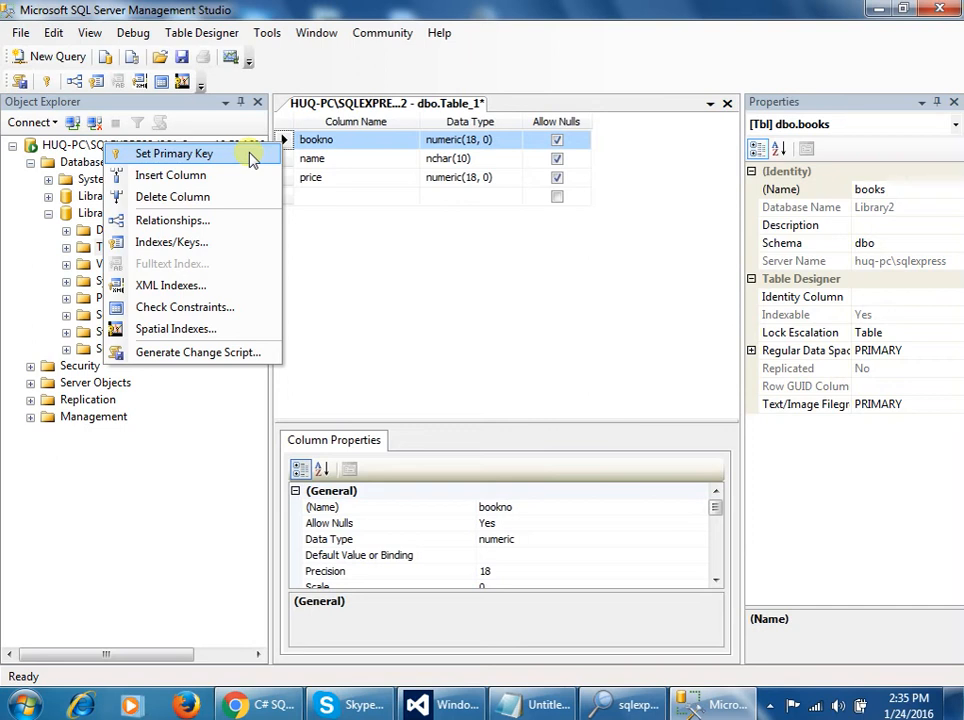
left_click(334, 147)
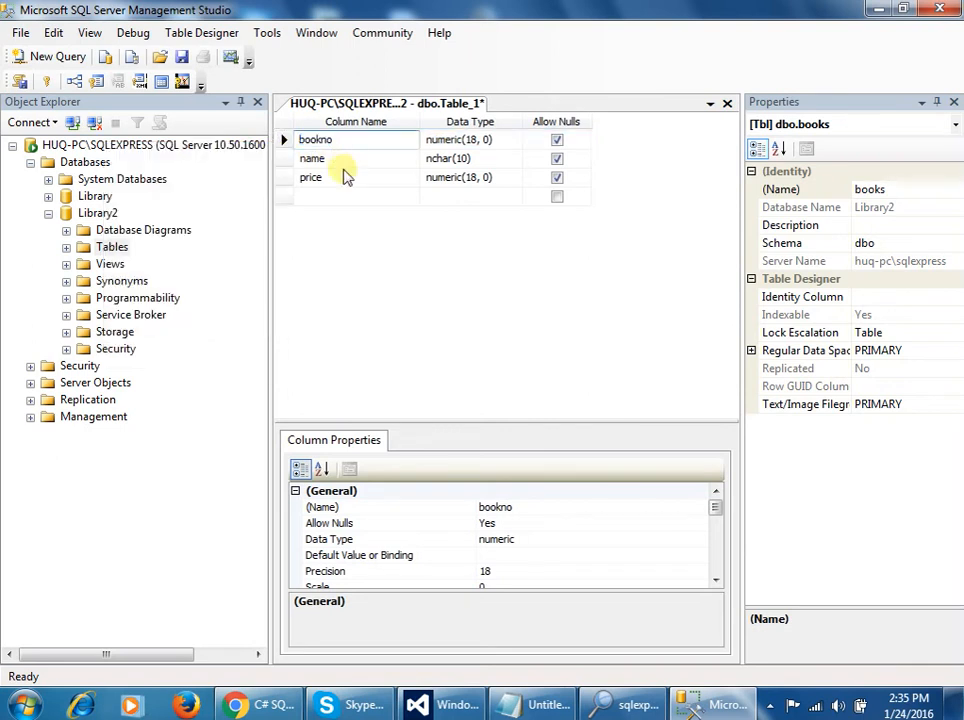
left_click(343, 177)
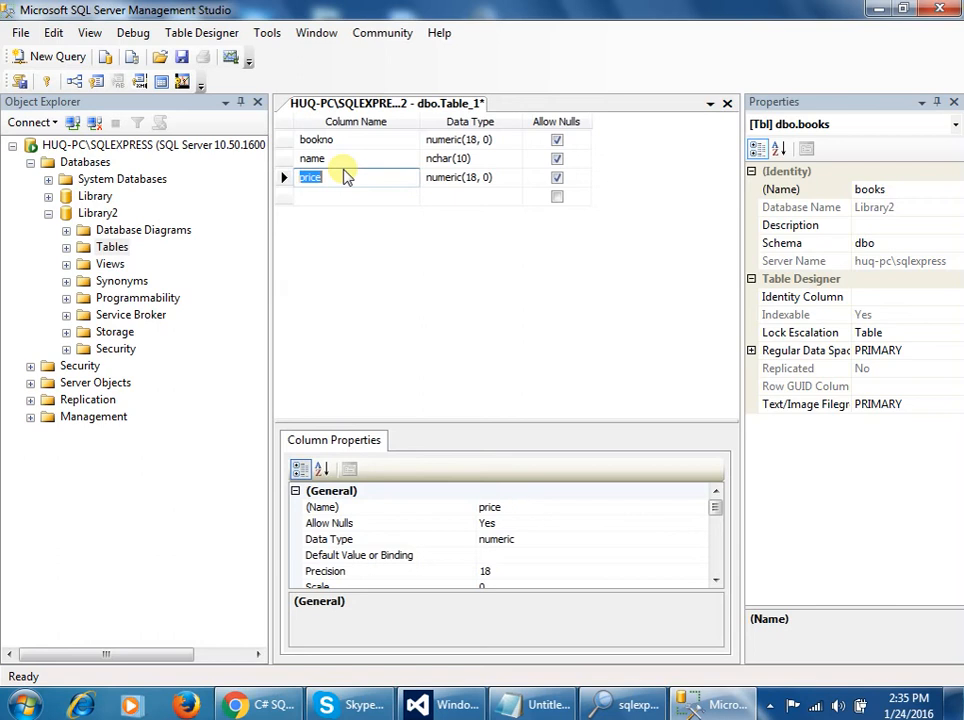
- Save the books table design and expand Library2's Tables folder down to the contents of dbo.books
left_click(181, 56)
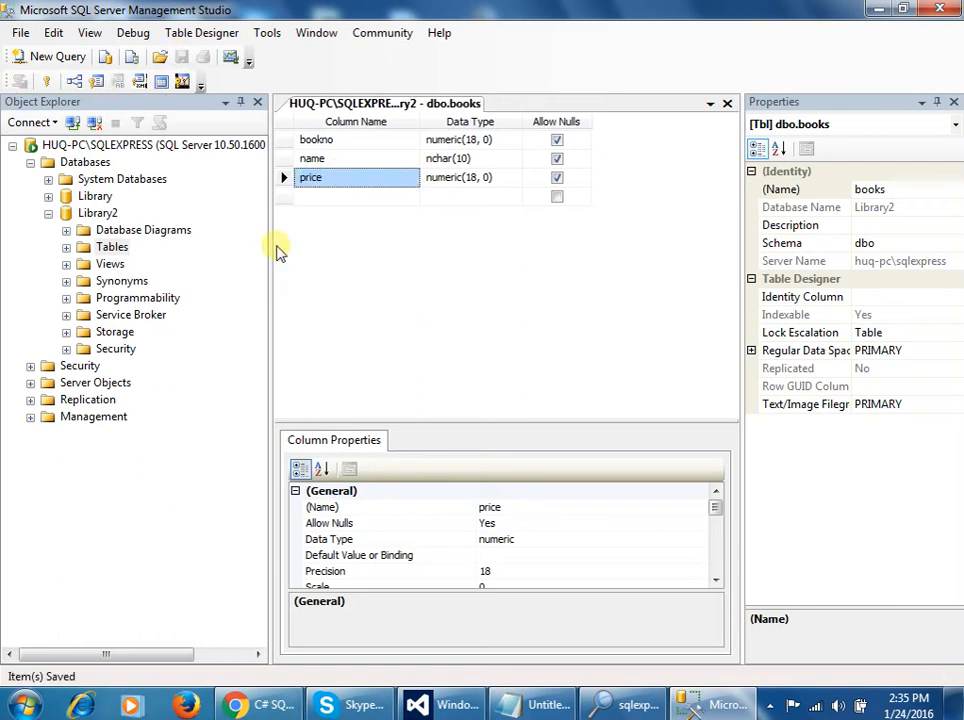
left_click(48, 214)
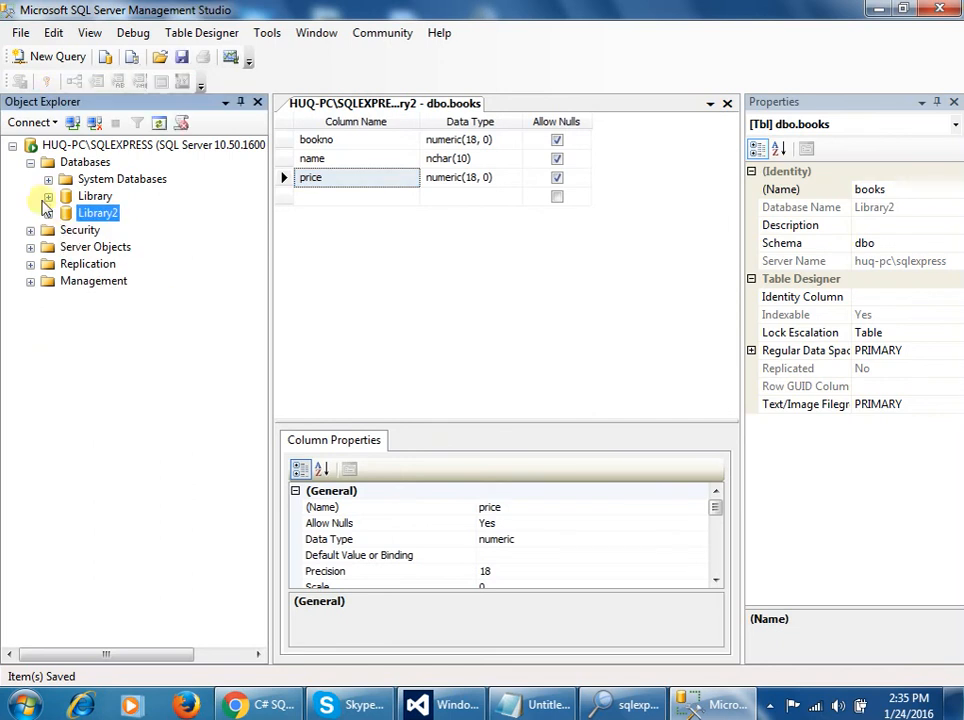
left_click(48, 214)
left_click(66, 248)
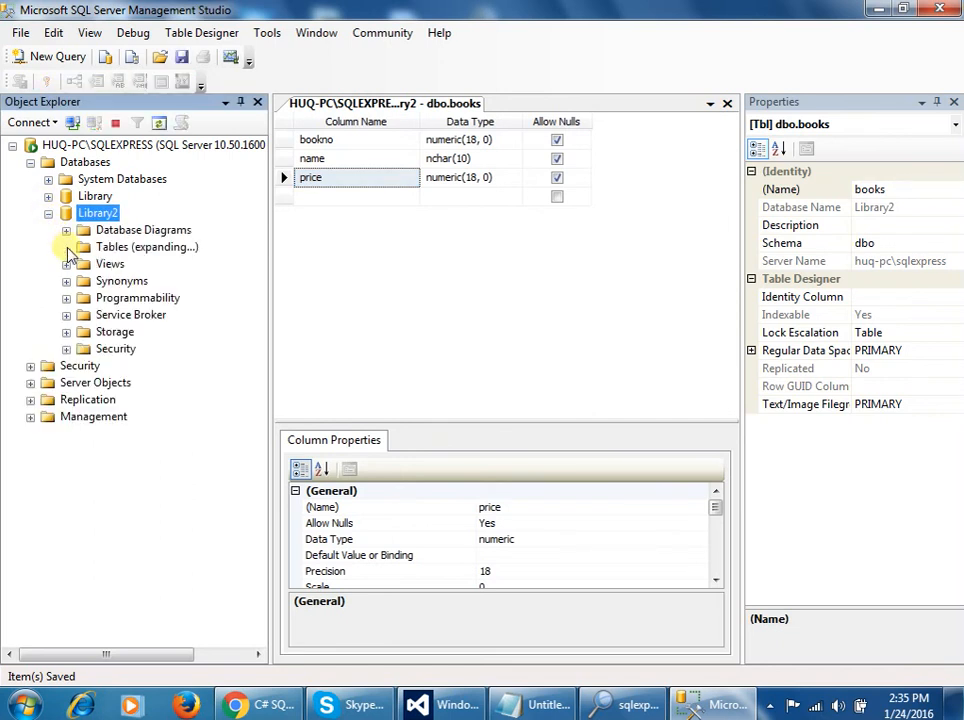
left_click(155, 284)
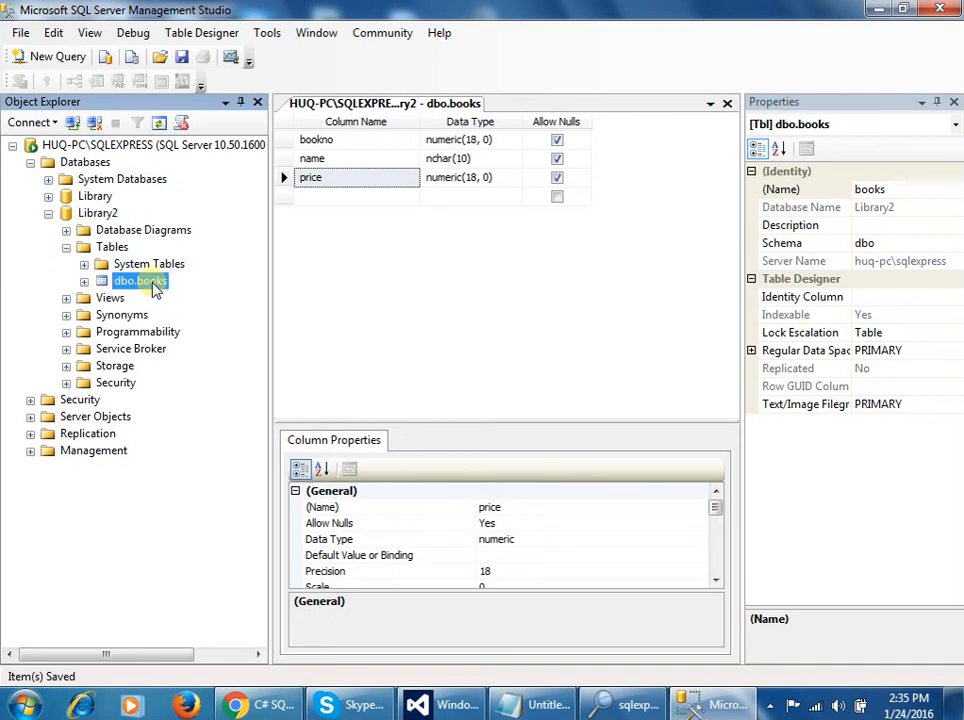
double_click(153, 285)
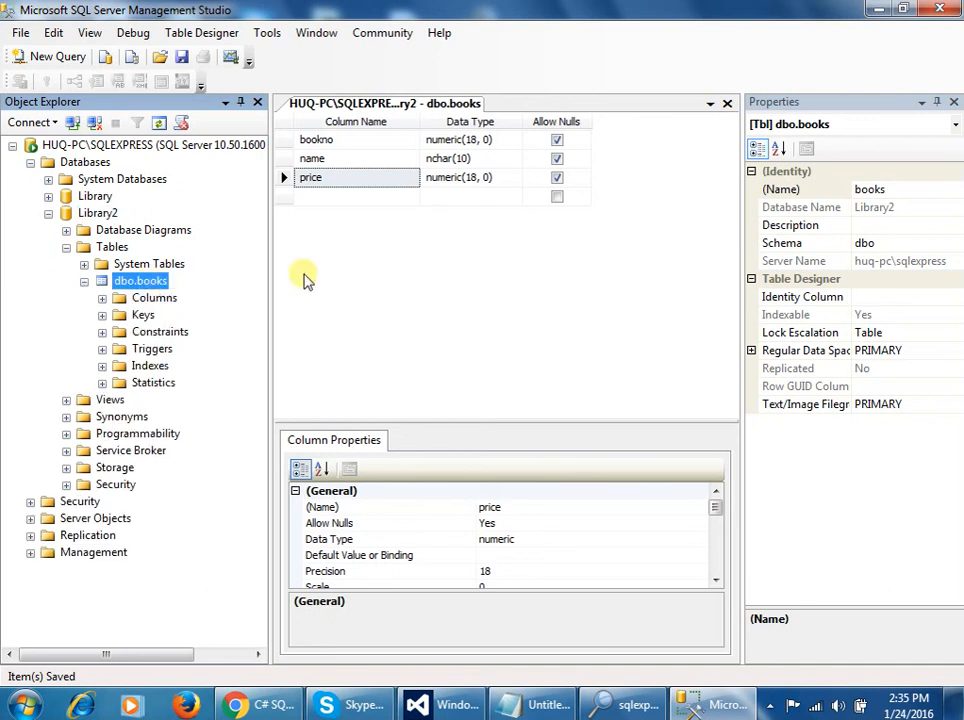
- Close the books table designer and the Properties pane
left_click(727, 106)
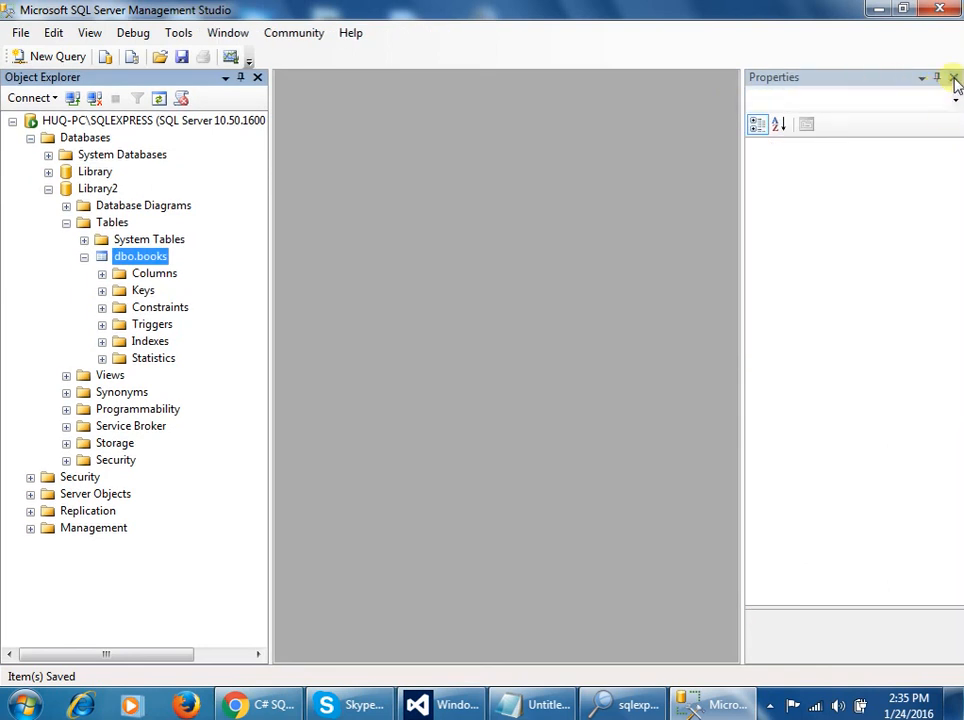
left_click(953, 79)
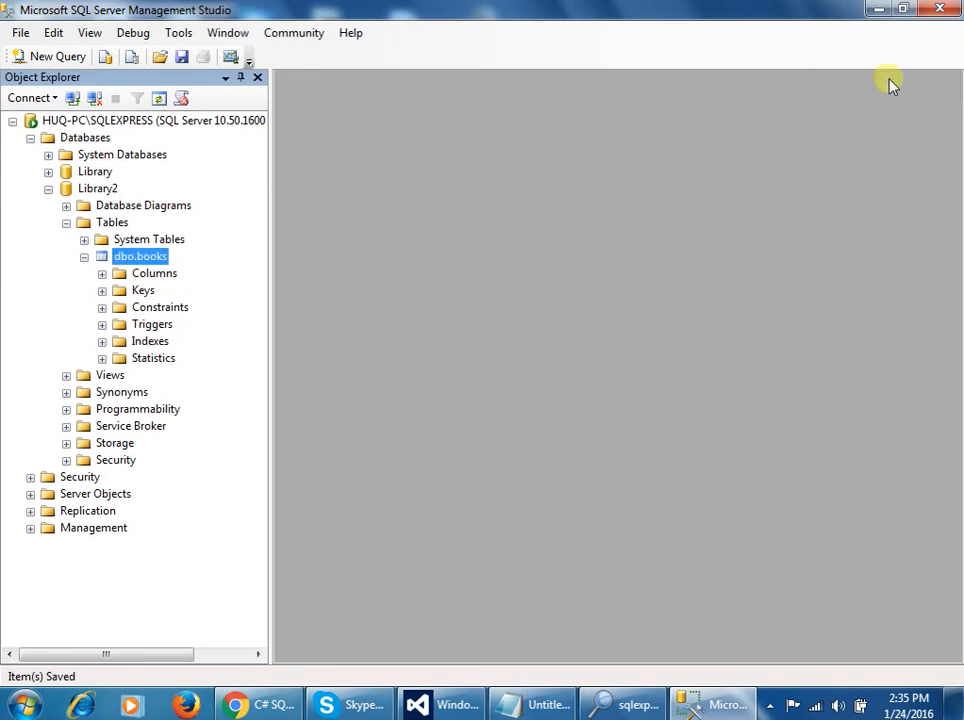